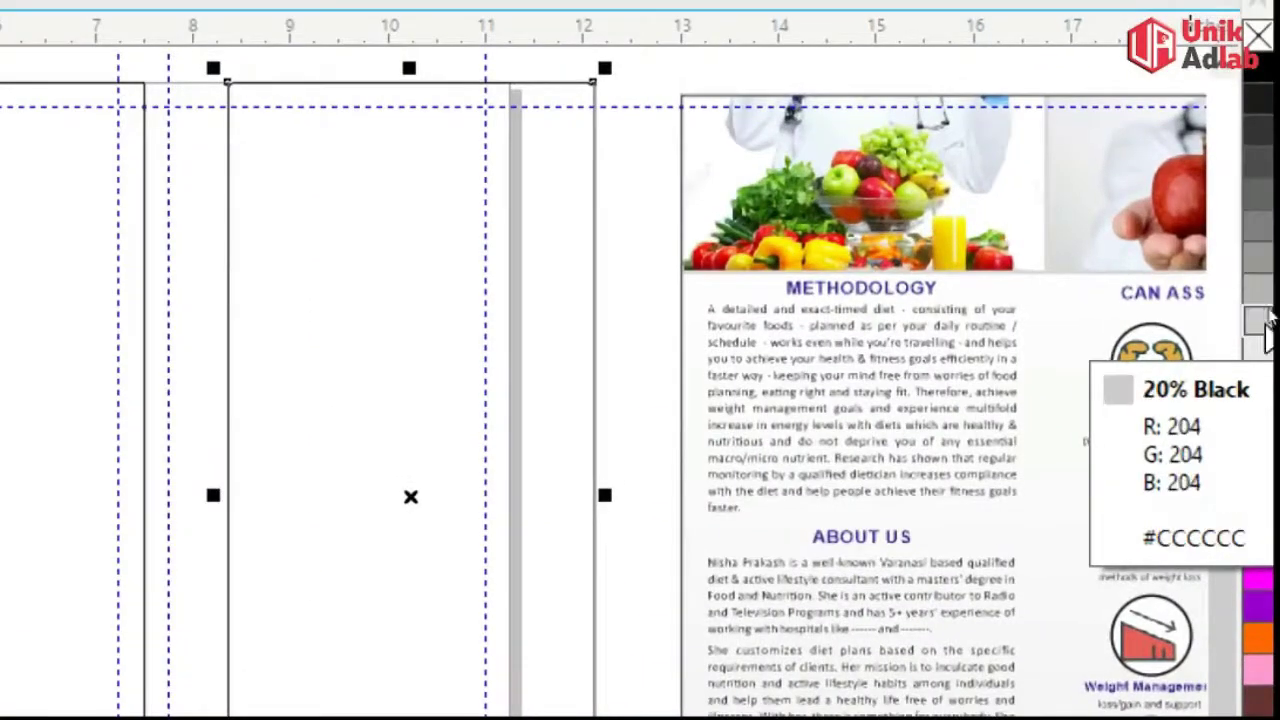
- Fill the copied panel rectangle with 20% Black, remove its outline and fade it towards the upper edge with a linear transparency
{"action": "left_click", "coordinate": [1265, 322]}
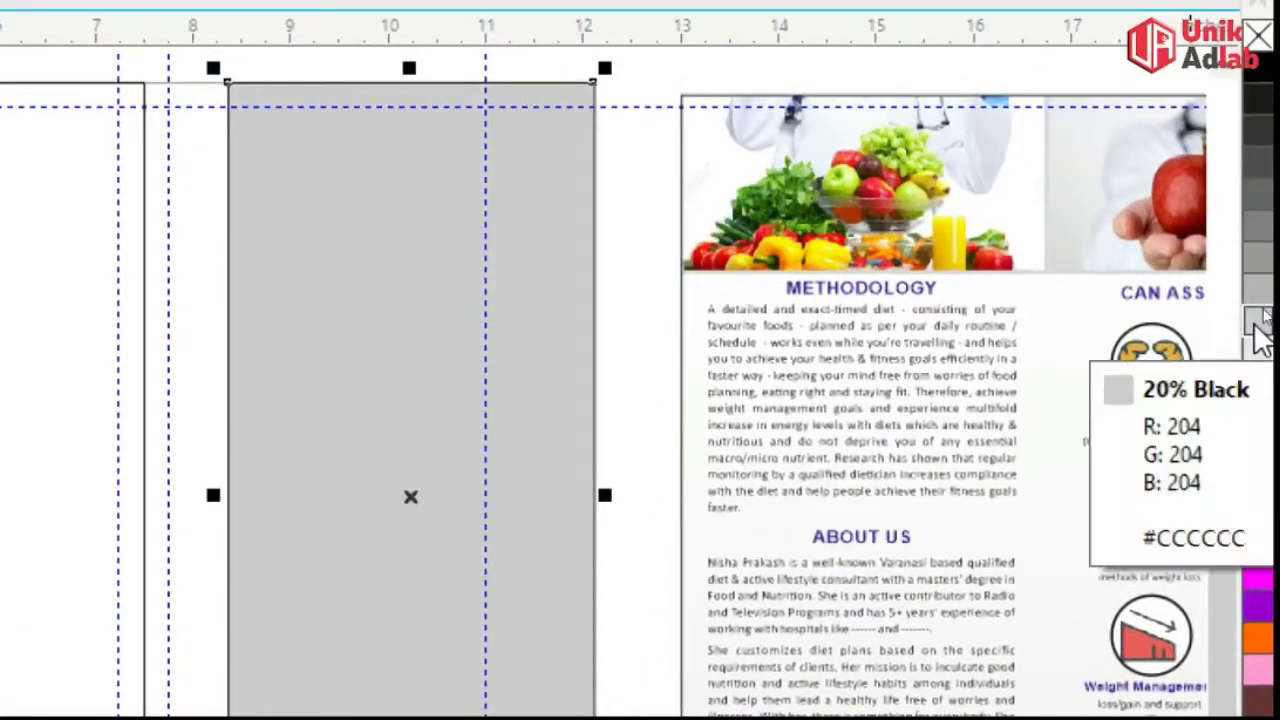
{"action": "left_click", "coordinate": [869, 86]}
{"action": "left_click", "coordinate": [864, 106]}
{"action": "left_click", "coordinate": [14, 494]}
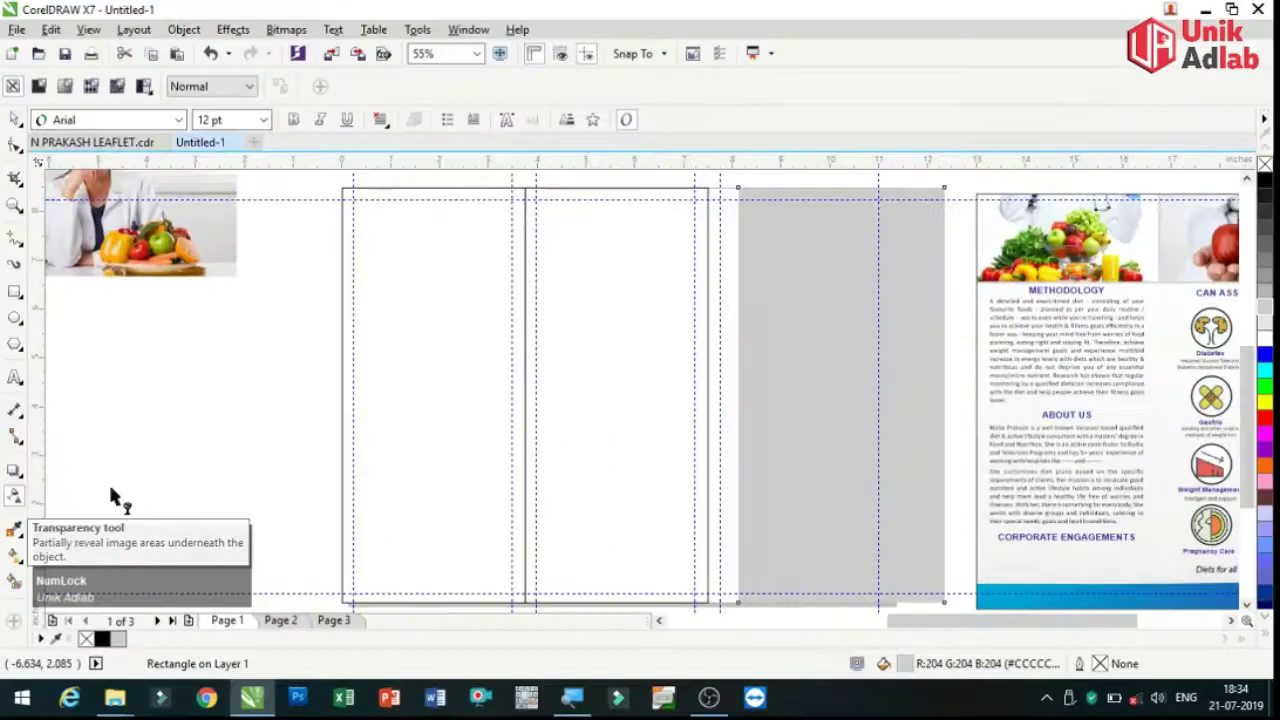
{"action": "left_click_drag", "start_coordinate": [828, 583], "coordinate": [836, 220]}
- PowerClip the faded grey rectangle into the right panel as its background
{"action": "key", "text": "space"}
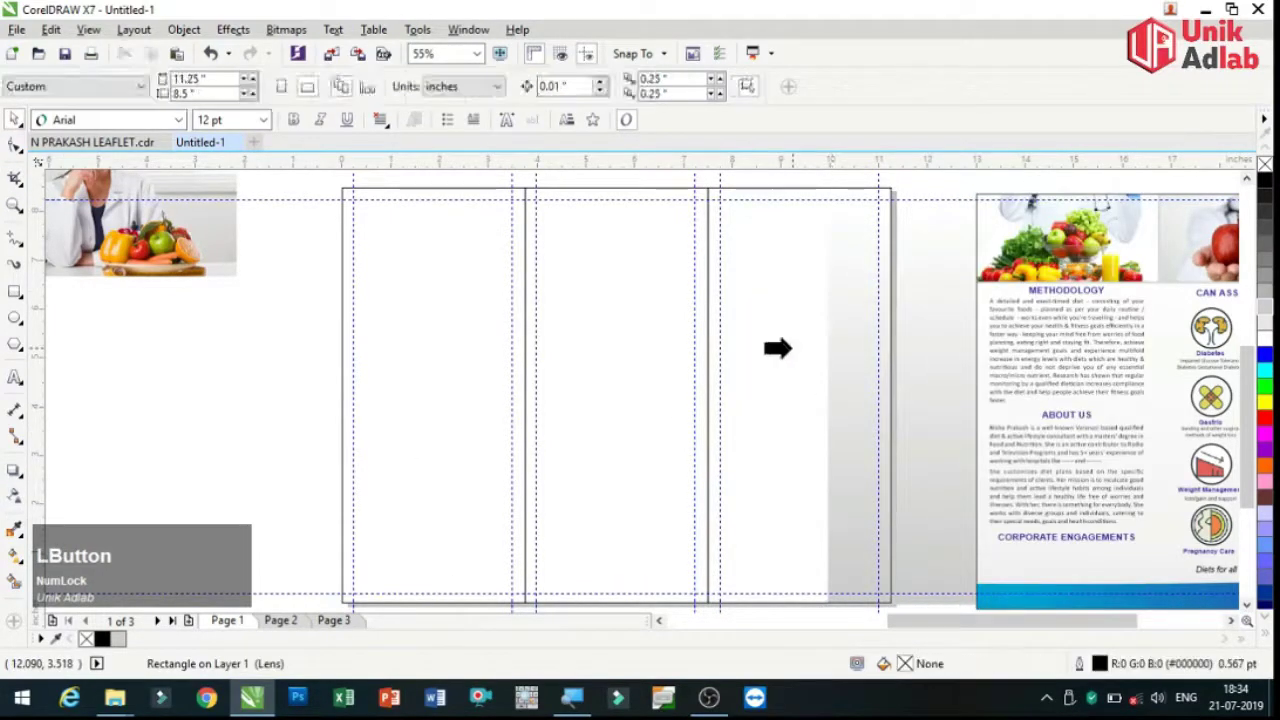
{"action": "double_click", "coordinate": [741, 431]}
{"action": "left_click", "coordinate": [804, 590]}
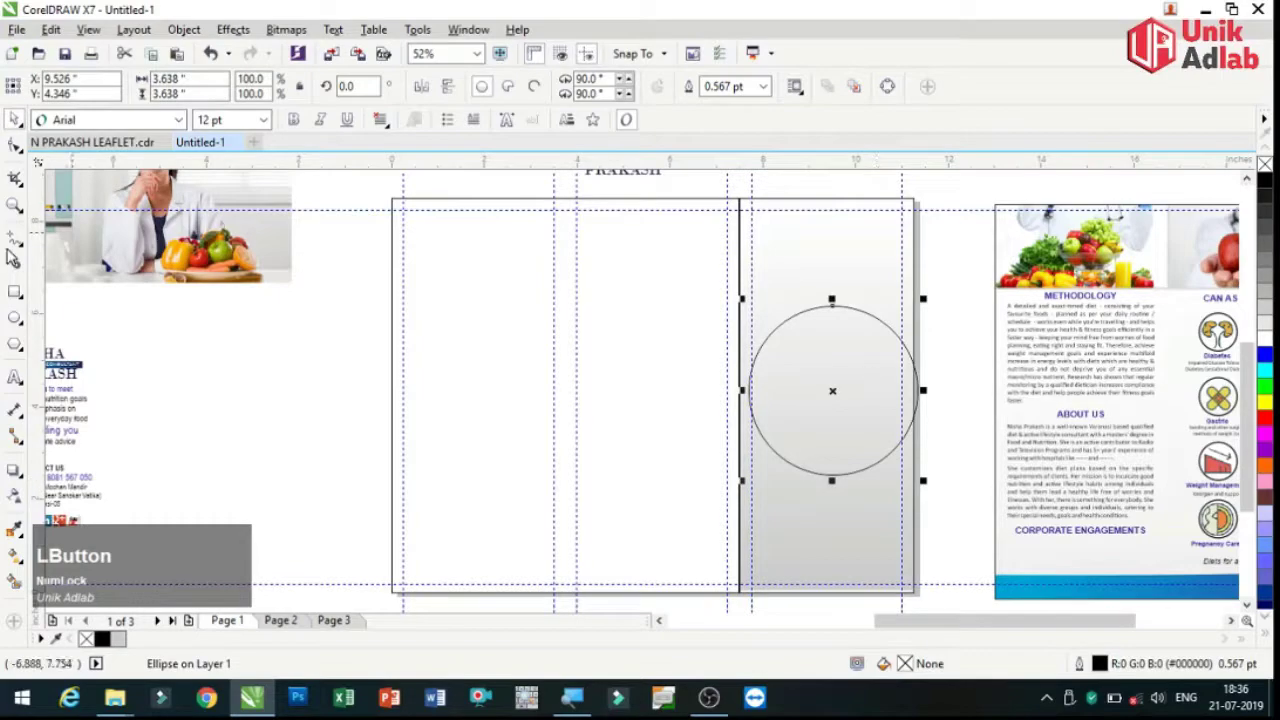
- Fill the rectangle over the circle's upper half with a horizontal gradient from #33CC33 to bright green
{"action": "scroll", "coordinate": [1043, 387], "scroll_direction": "up", "scroll_amount": 2}
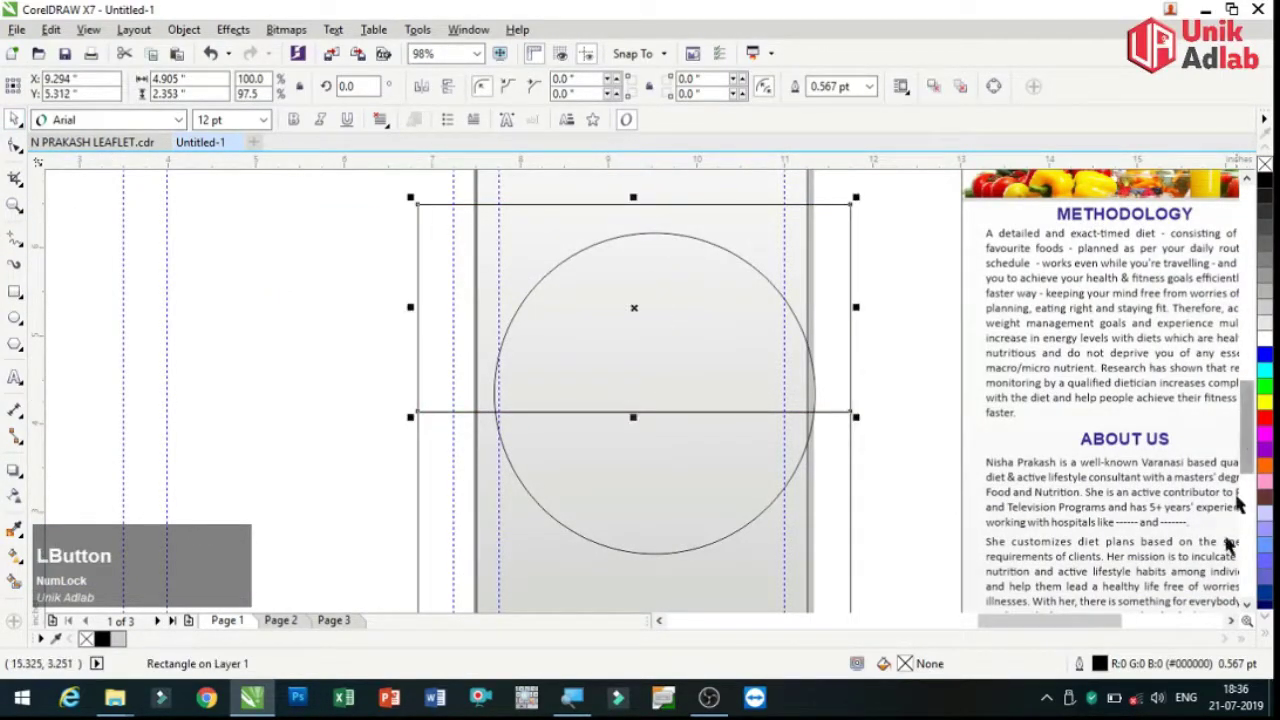
{"action": "left_click", "coordinate": [1220, 295]}
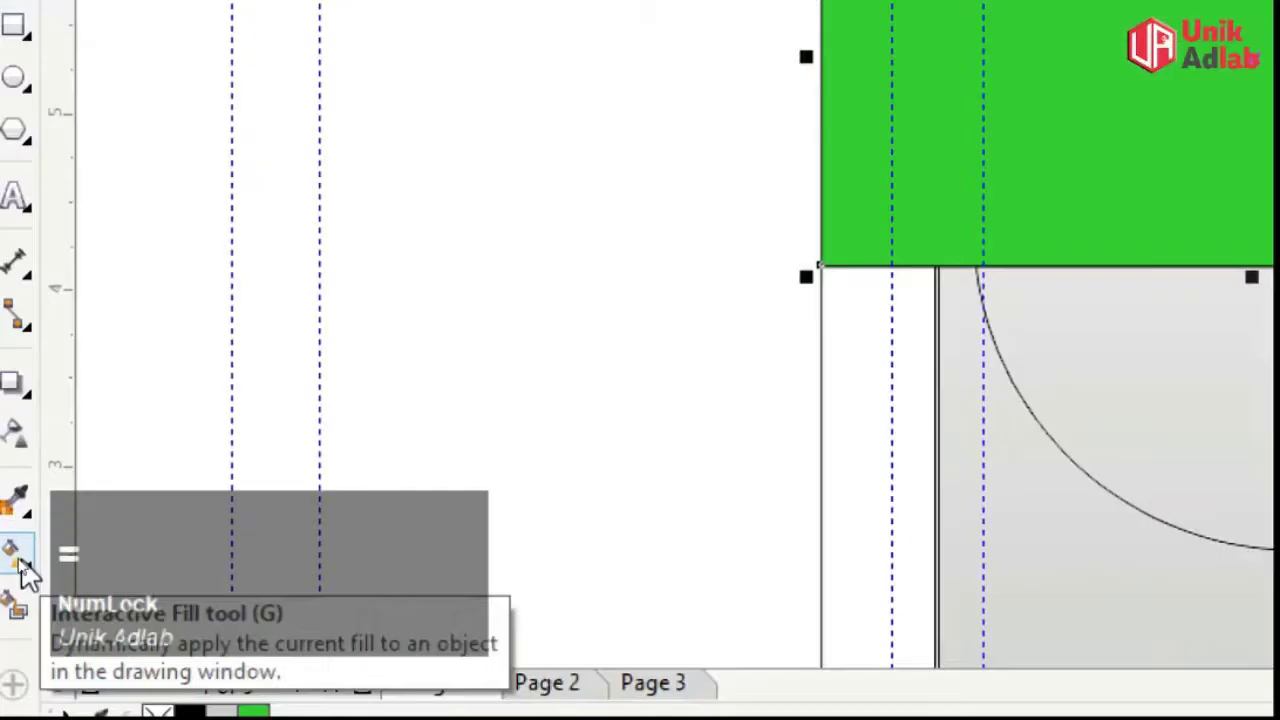
{"action": "left_click", "coordinate": [18, 565]}
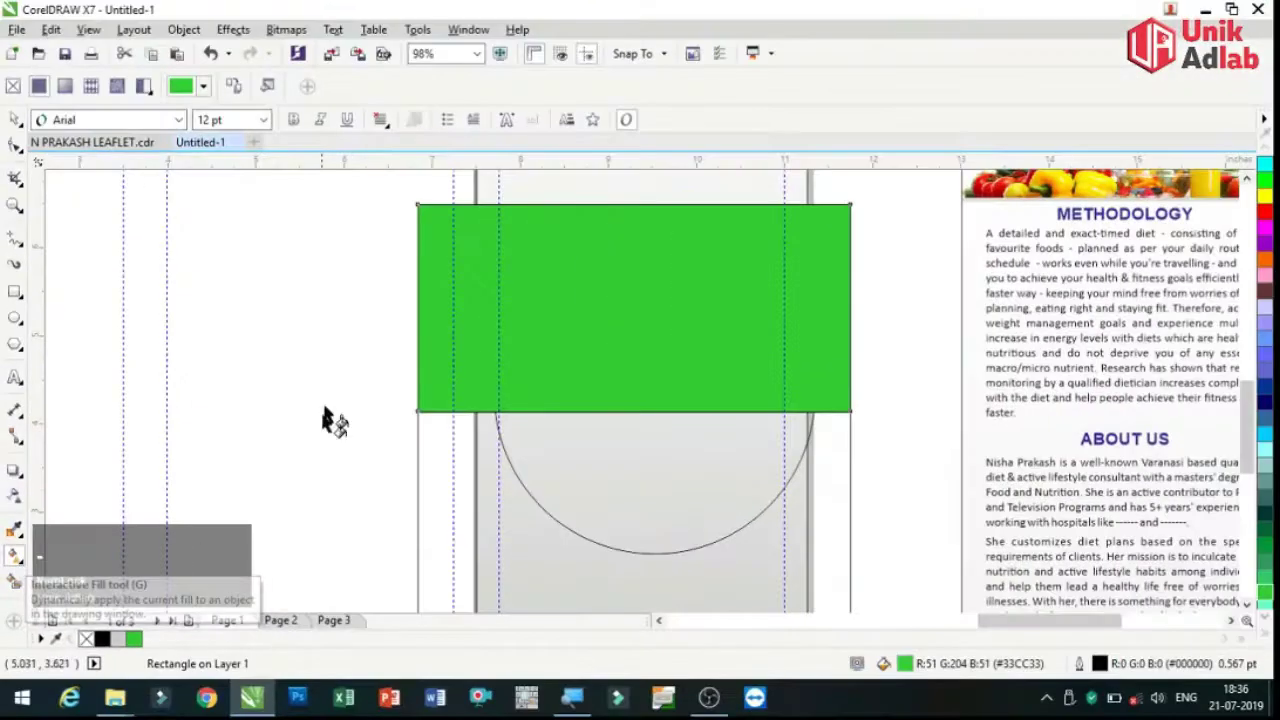
{"action": "left_click_drag", "start_coordinate": [824, 307], "coordinate": [828, 313]}
{"action": "left_click", "coordinate": [1260, 641]}
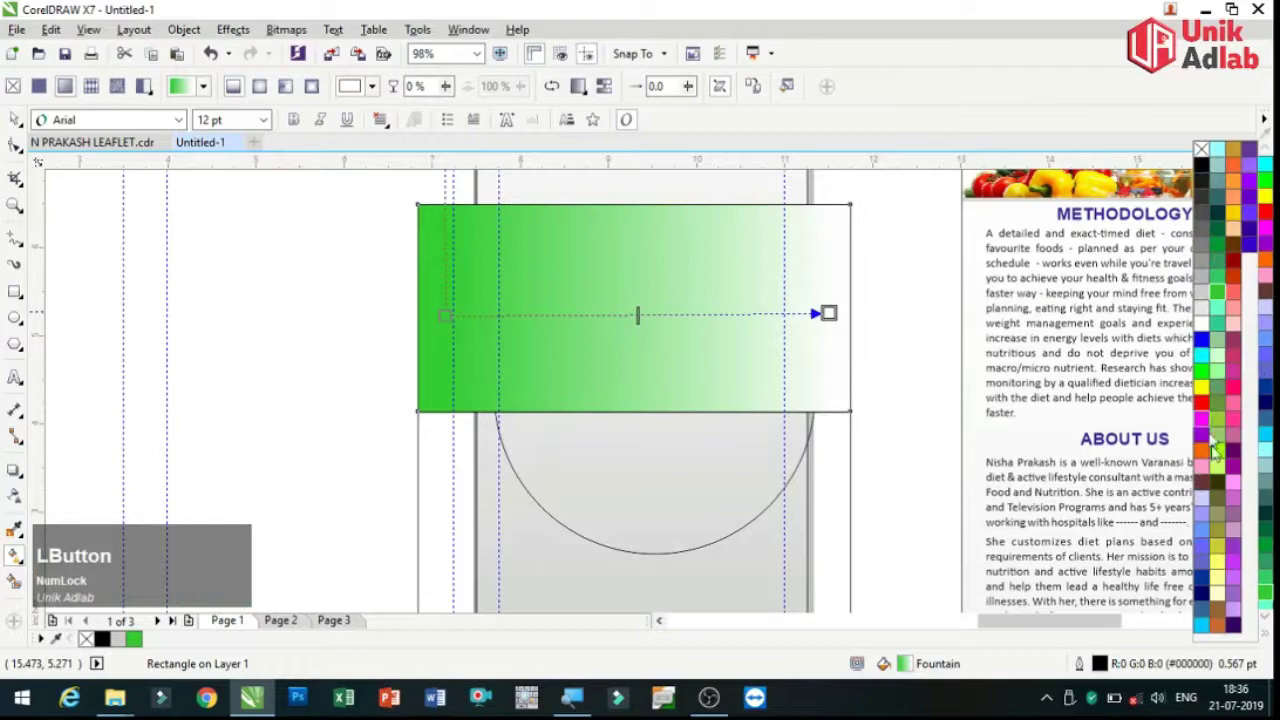
{"action": "left_click", "coordinate": [1203, 376]}
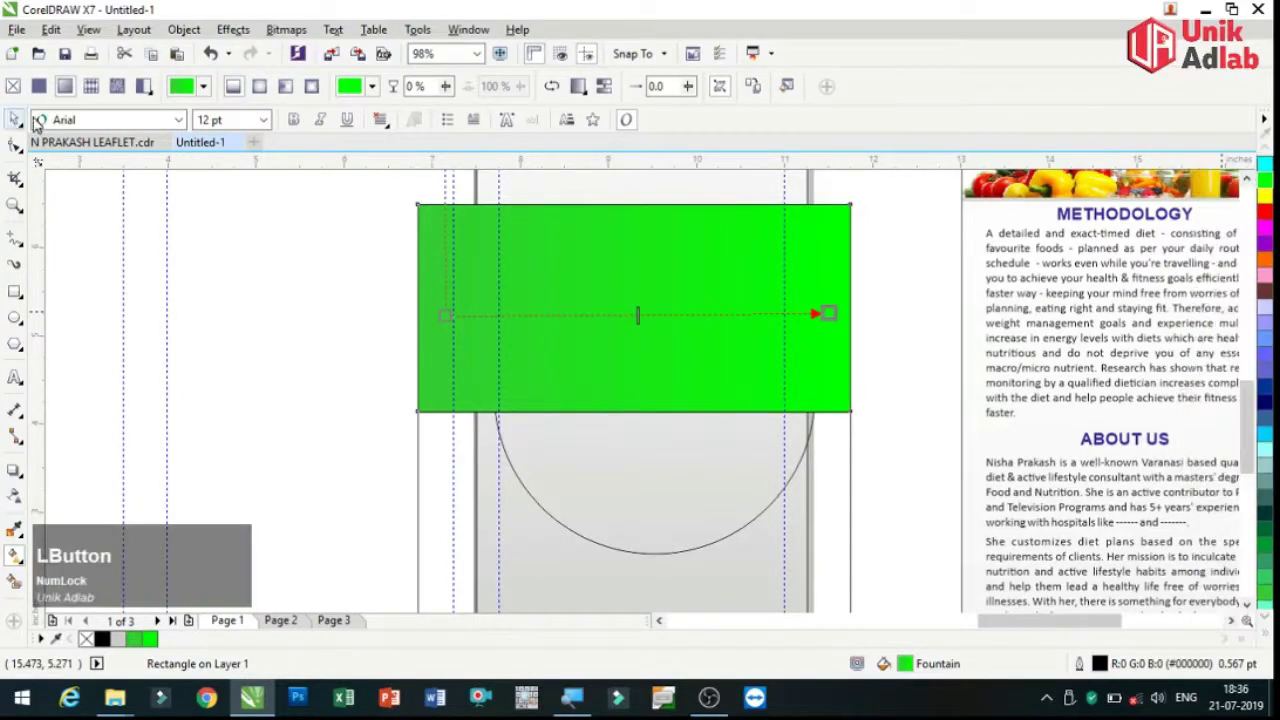
{"action": "left_click", "coordinate": [15, 119]}
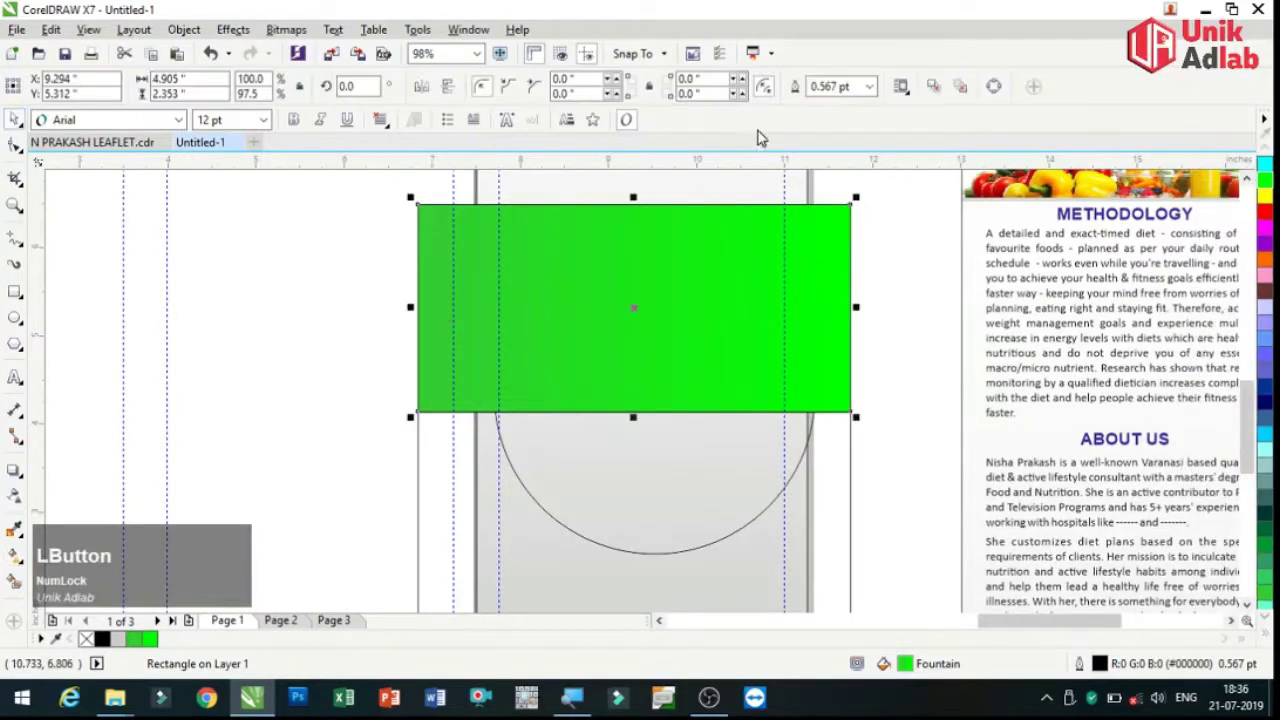
- Give the lower rectangle a horizontal gradient from light blue to navy #000066
{"action": "left_click", "coordinate": [15, 495]}
{"action": "left_click", "coordinate": [820, 480]}
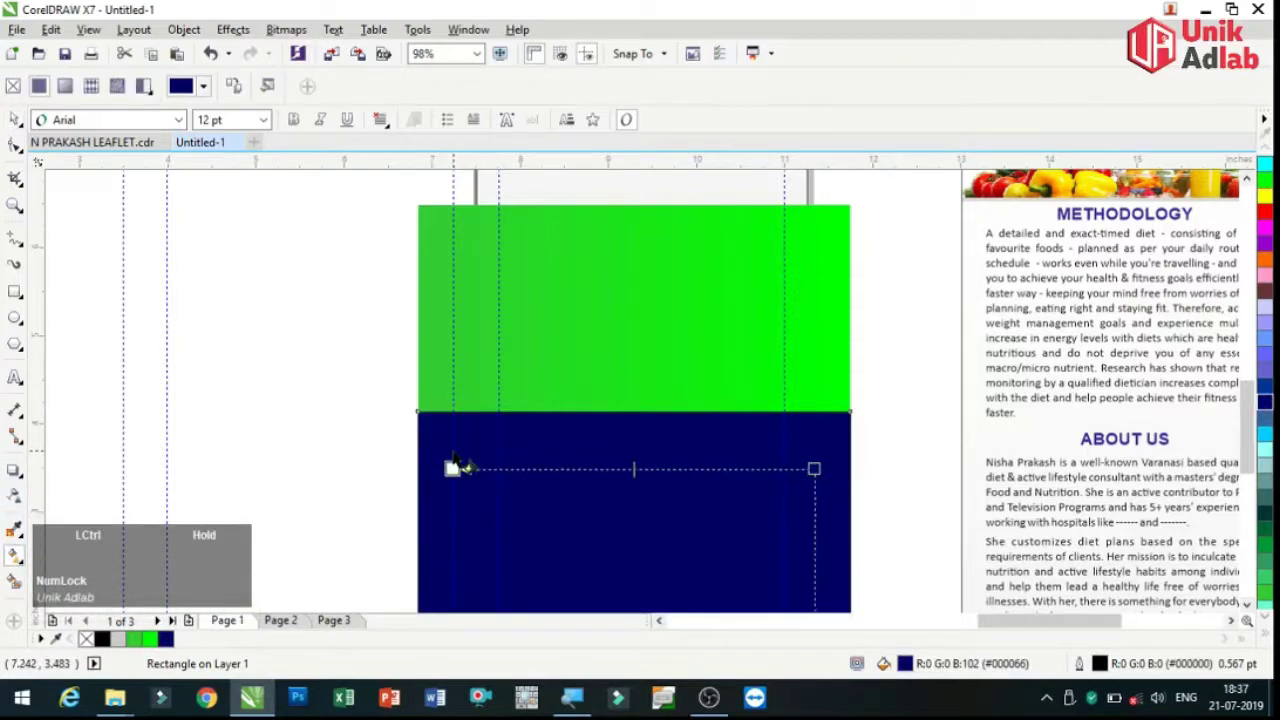
{"action": "left_click_drag", "start_coordinate": [814, 468], "coordinate": [452, 468]}
{"action": "left_click", "coordinate": [1265, 440]}
{"action": "key", "text": "space"}
- PowerClip the green and blue gradient rectangles together into the circle
{"action": "left_click", "coordinate": [594, 330], "text": "shift"}
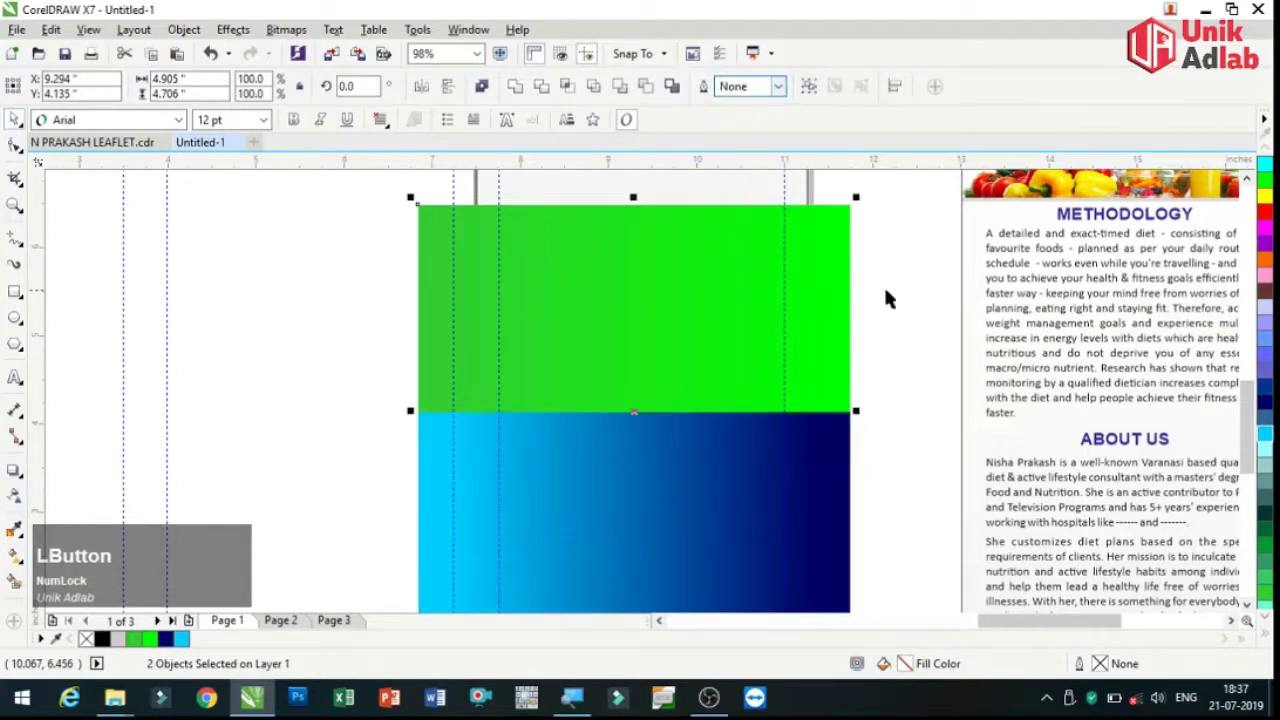
{"action": "left_click_drag", "start_coordinate": [640, 366], "coordinate": [885, 366]}
{"action": "right_click", "coordinate": [857, 252]}
{"action": "left_click", "coordinate": [880, 271]}
{"action": "left_click", "coordinate": [710, 376]}
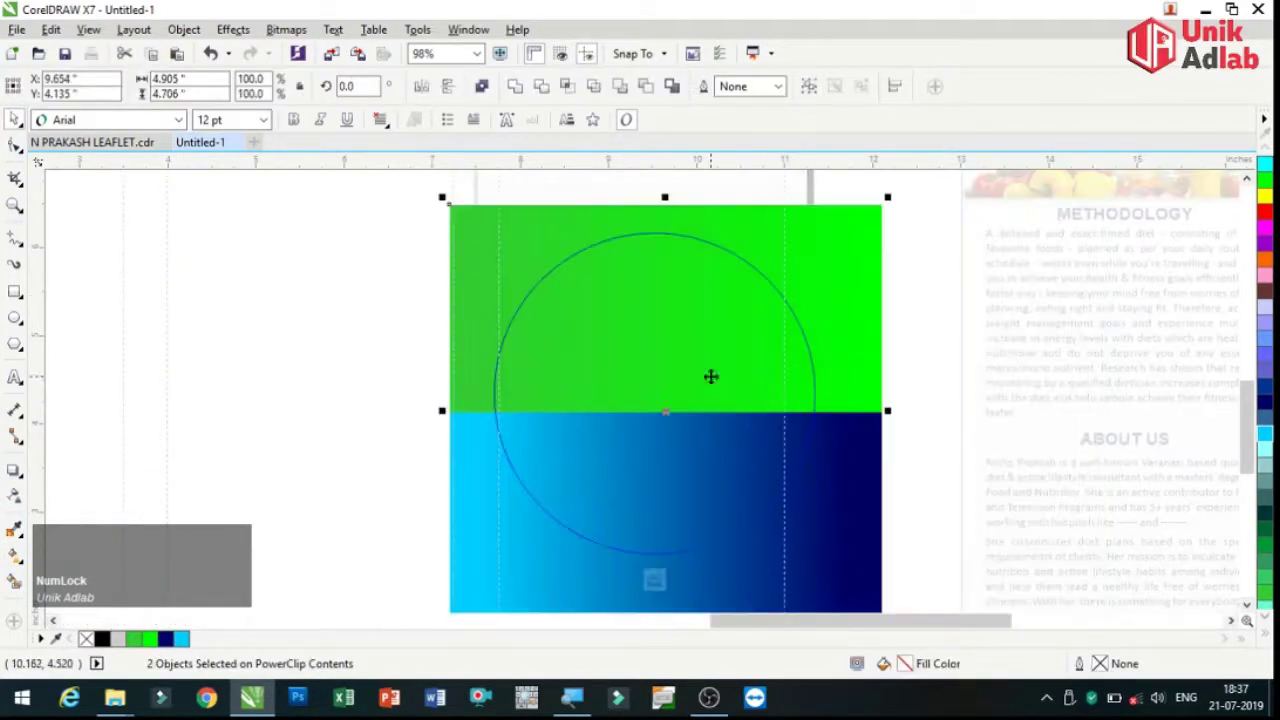
- Create a concentric copy of the circle scaled to about 90% and remove its clipped contents
{"action": "left_click_drag", "start_coordinate": [832, 558], "coordinate": [808, 560]}
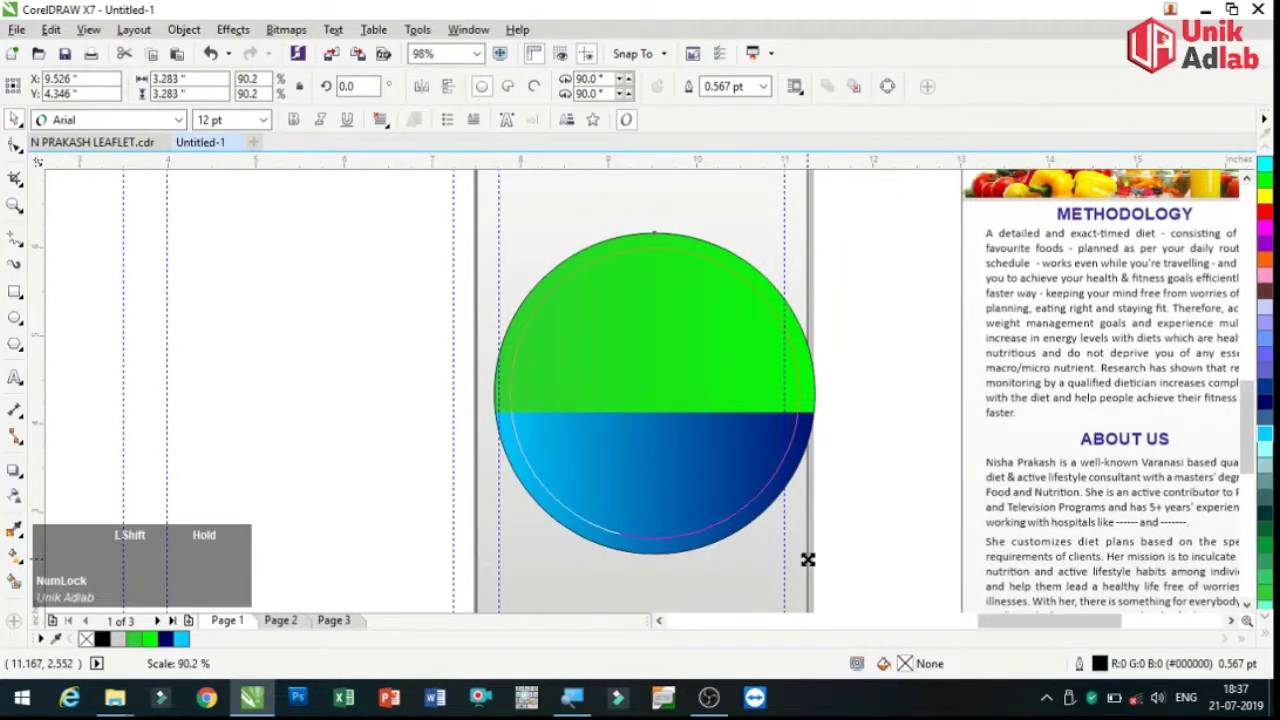
{"action": "key", "text": "F4"}
{"action": "left_click", "coordinate": [836, 426]}
{"action": "key", "text": "Delete"}
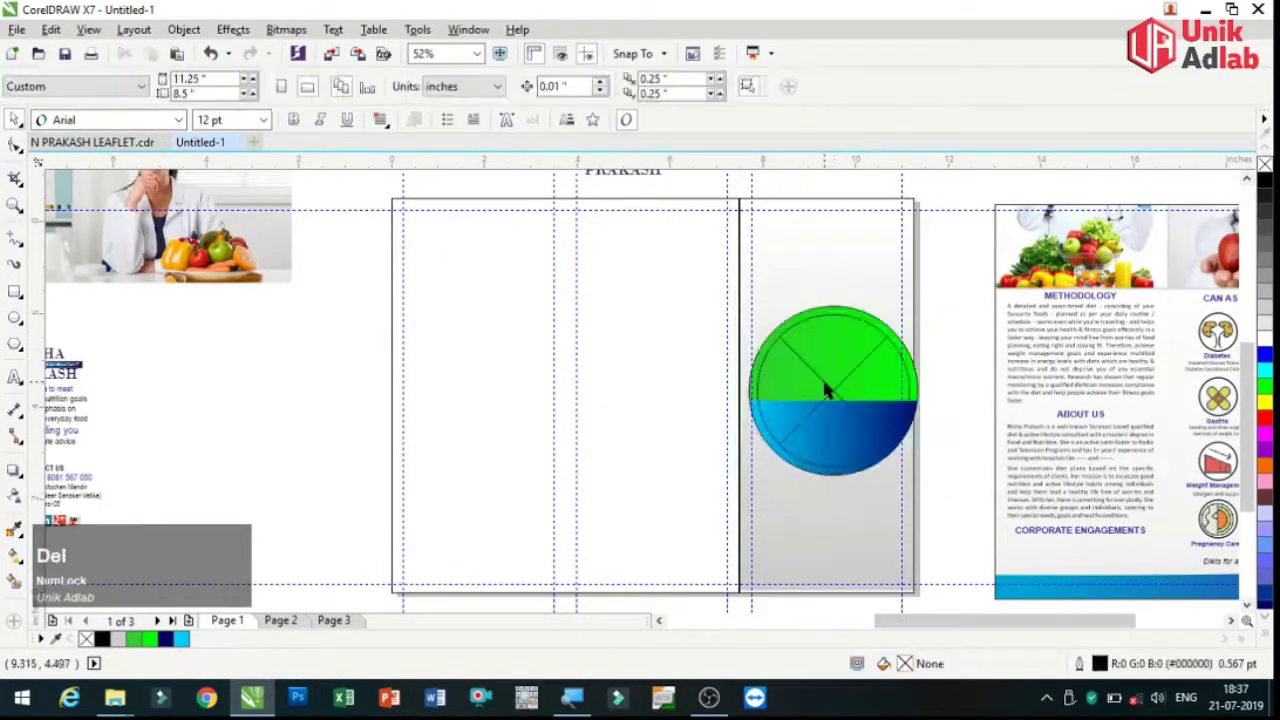
{"action": "key", "text": "ctrl+z"}
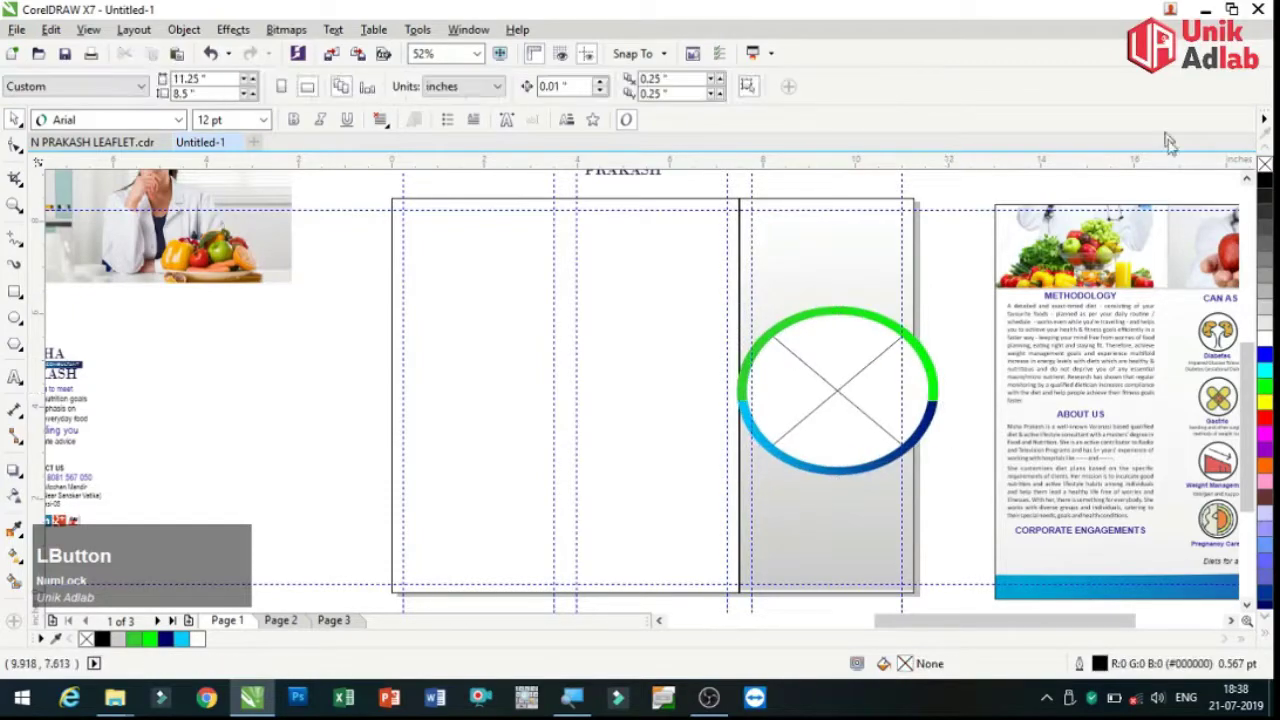
- Place the photo of the woman with fruit inside the inner oval of the green and blue ring
{"action": "scroll", "coordinate": [218, 338], "scroll_direction": "up", "scroll_amount": 2}
{"action": "left_click_drag", "start_coordinate": [218, 338], "coordinate": [870, 530]}
{"action": "left_click_drag", "start_coordinate": [113, 347], "coordinate": [719, 411]}
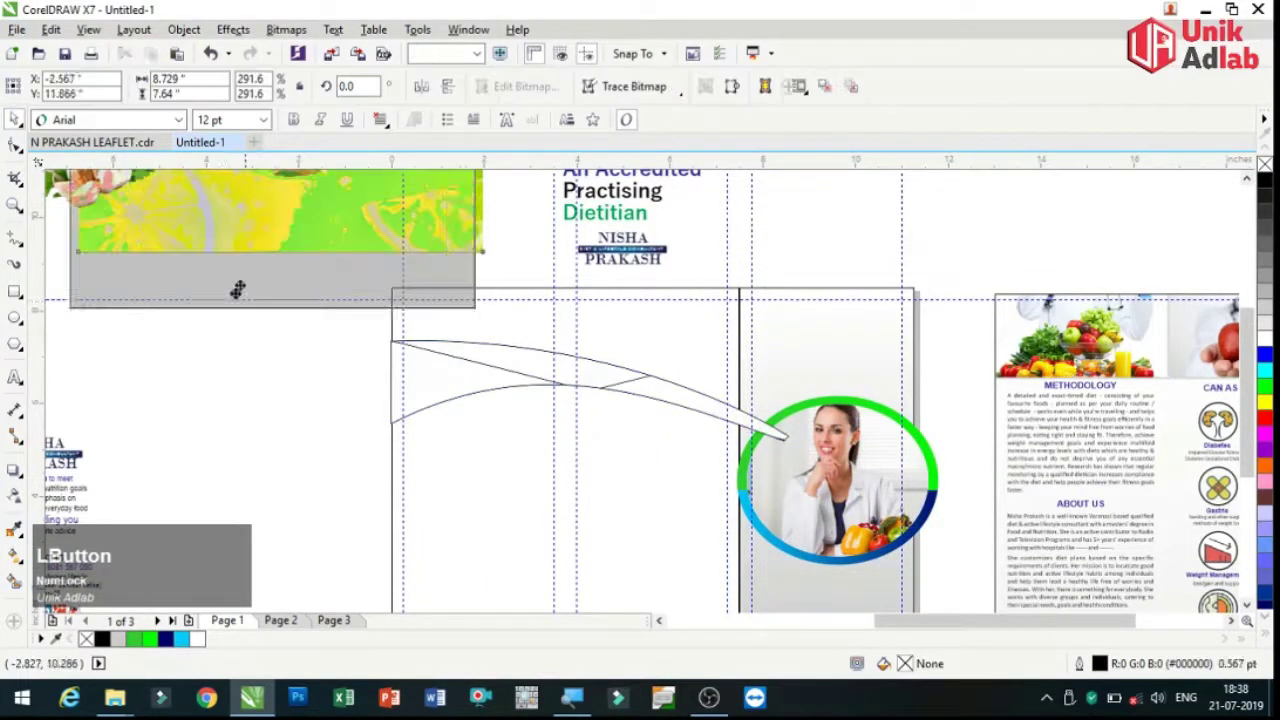
- PowerClip the enlarged lime image into the curved band across the left panels
{"action": "right_click", "coordinate": [271, 183]}
{"action": "left_click", "coordinate": [300, 183]}
{"action": "left_click", "coordinate": [465, 400]}
{"action": "left_click", "coordinate": [666, 438]}
{"action": "left_click", "coordinate": [666, 438]}
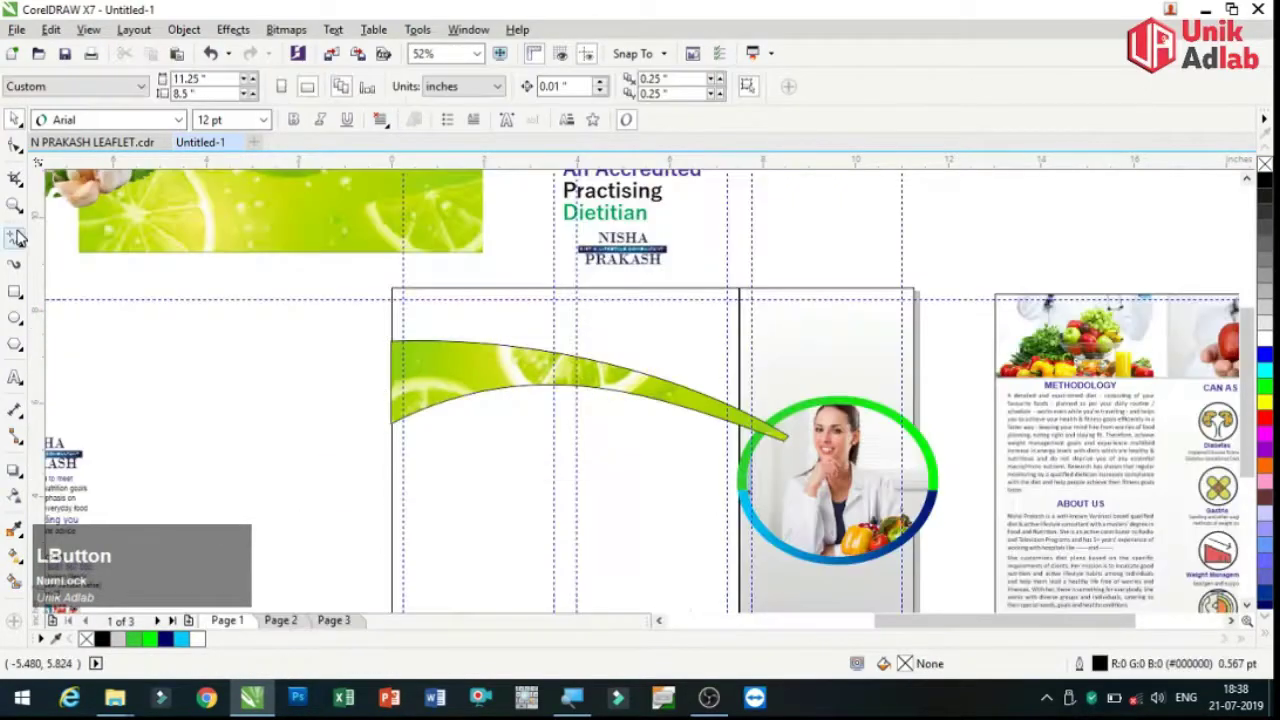
{"action": "left_click", "coordinate": [560, 375]}
- Draw a rectangle across the lower left panels, convert it to curves and reduce it to a right triangle
{"action": "scroll", "coordinate": [776, 263], "scroll_direction": "up", "scroll_amount": 1}
{"action": "key", "text": "F6"}
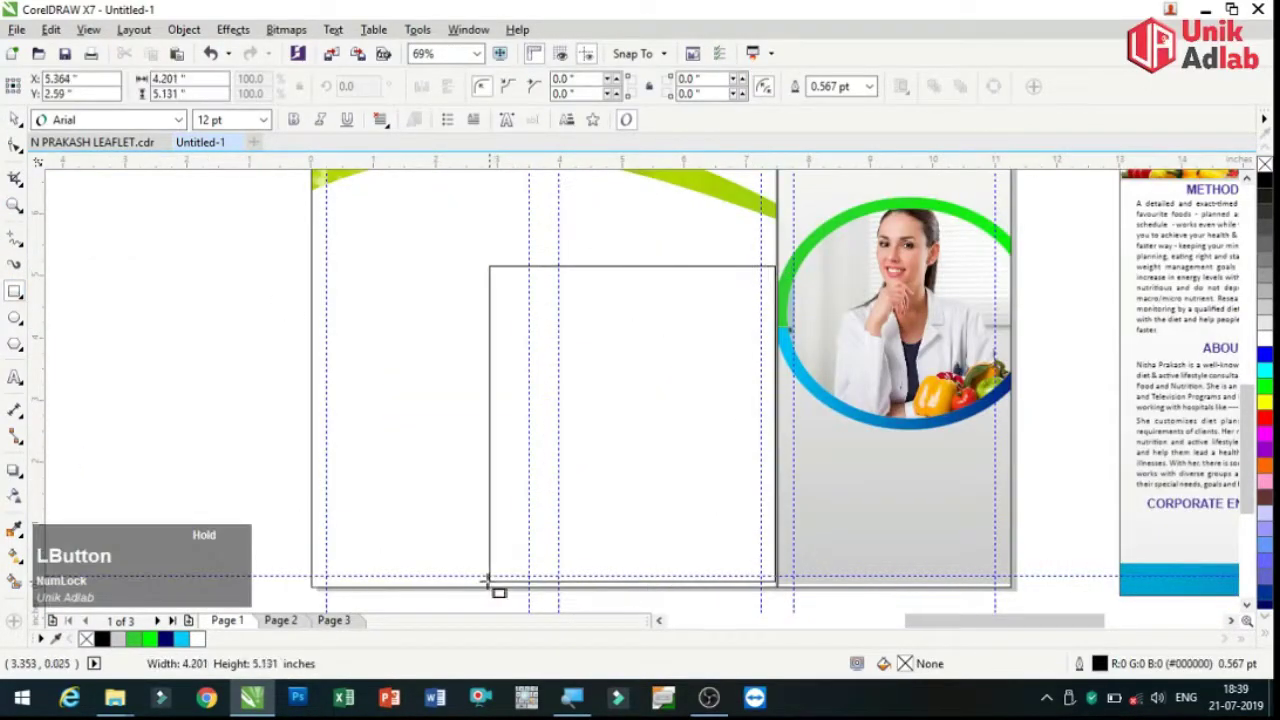
{"action": "left_click", "coordinate": [15, 144]}
{"action": "key", "text": "ctrl+q"}
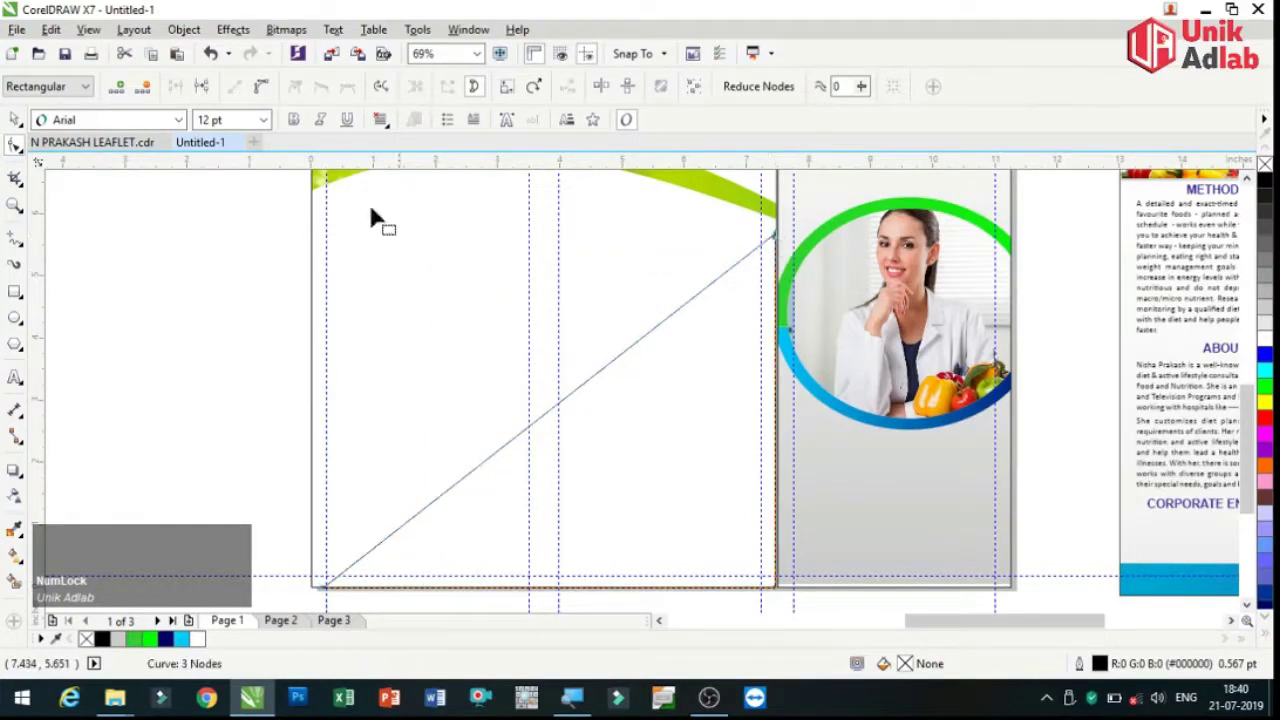
- Add a smooth node to the triangle's diagonal side and bend that side outward into an arc
{"action": "left_click", "coordinate": [505, 440]}
{"action": "right_click", "coordinate": [551, 409]}
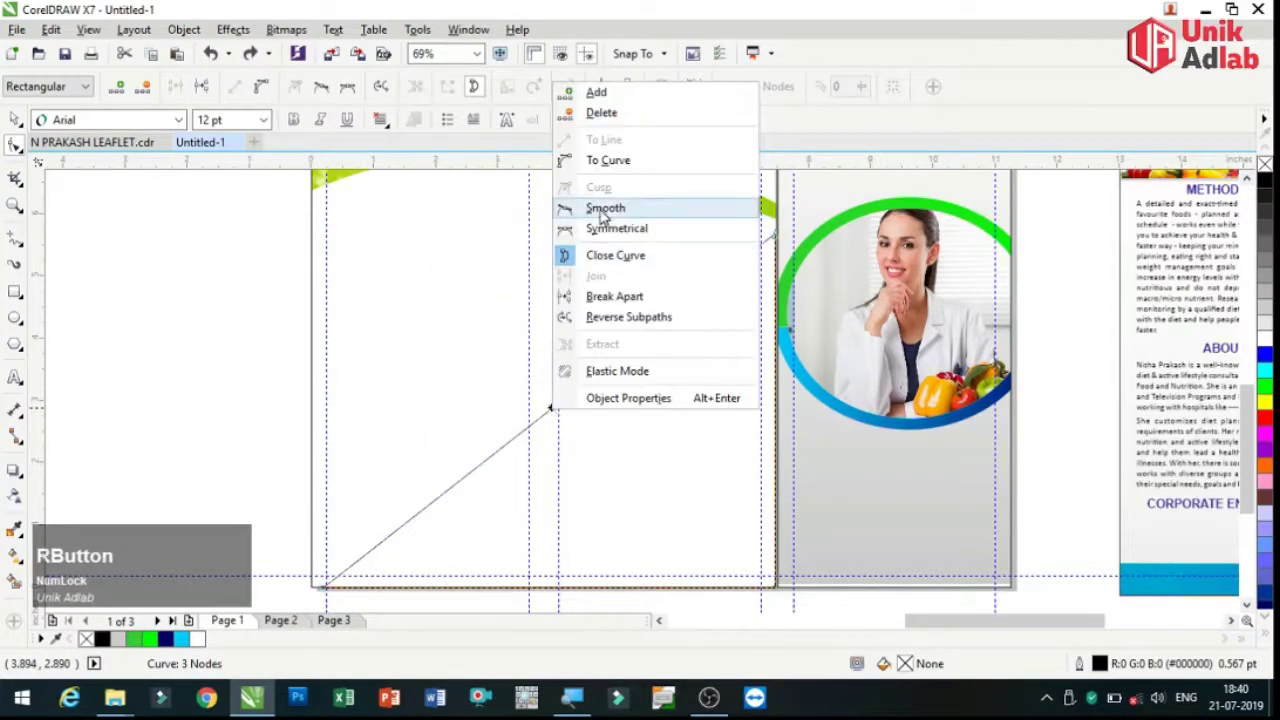
{"action": "left_click", "coordinate": [604, 208]}
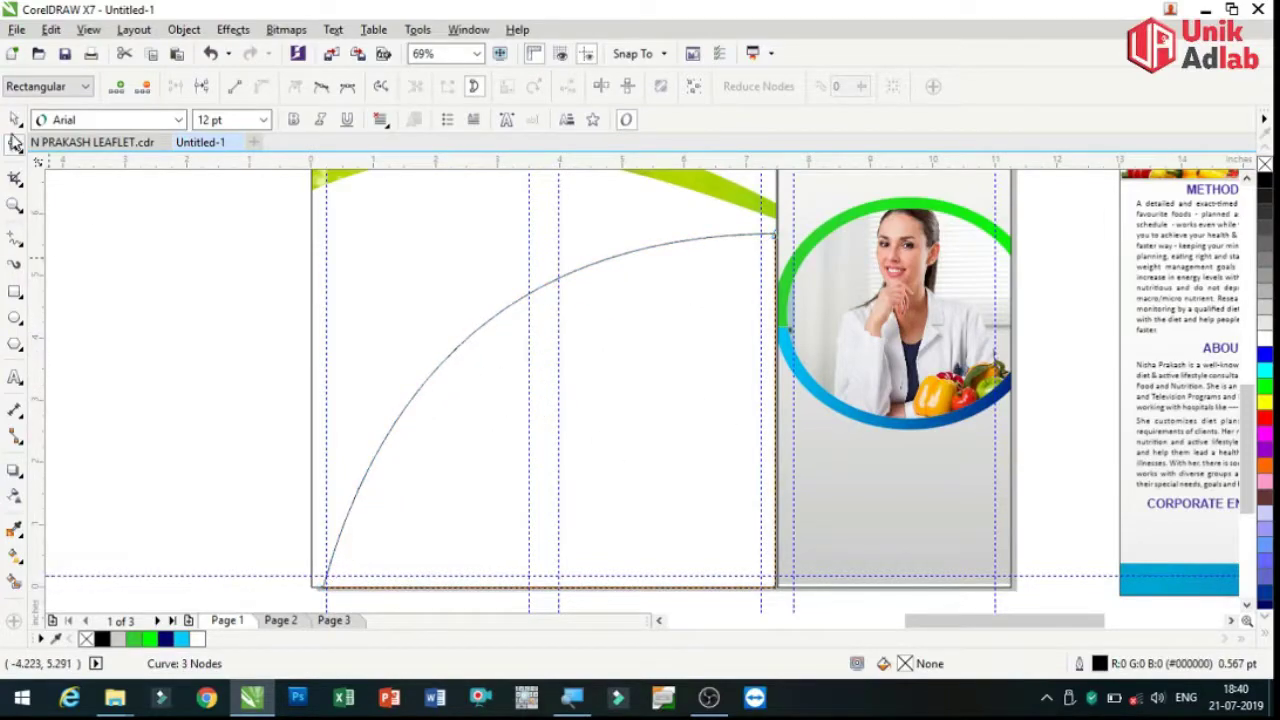
{"action": "left_click", "coordinate": [15, 119]}
- Duplicate the arc shape, enlarge the copy to about 105% and fill it with Deep Navy Blue
{"action": "left_click", "coordinate": [170, 638]}
{"action": "key", "text": "ctrl+z"}
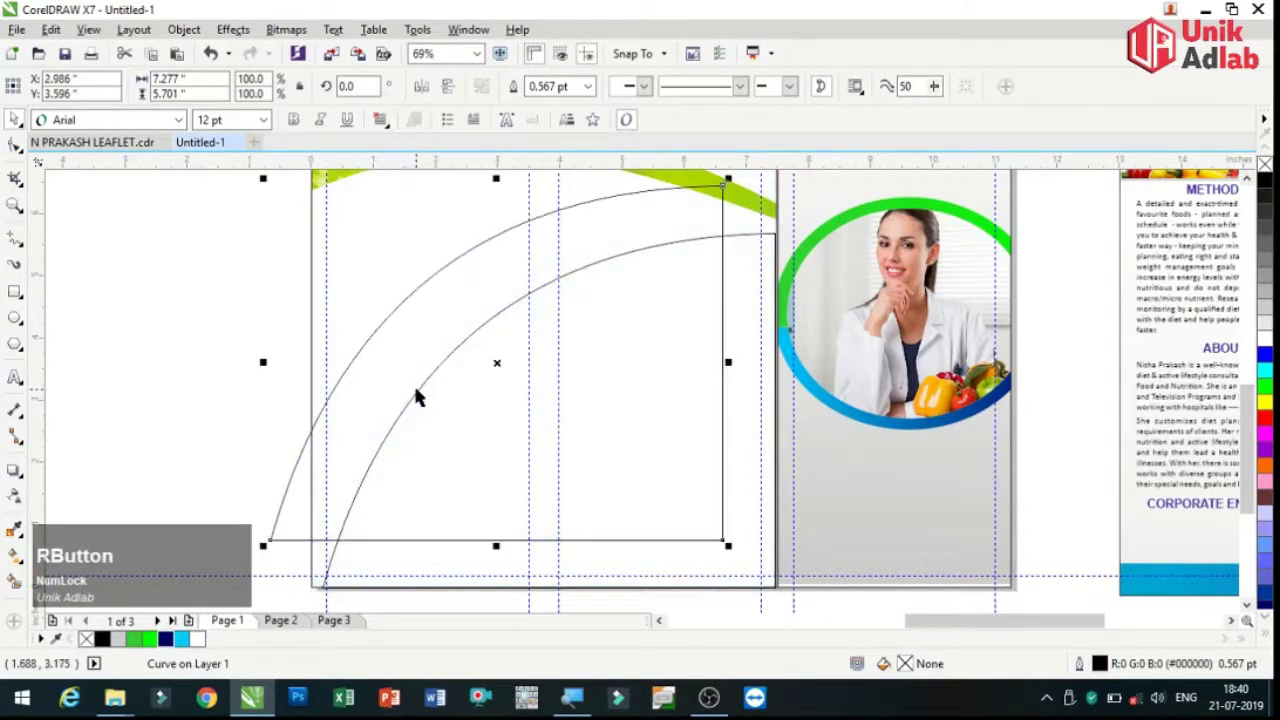
{"action": "left_click_drag", "start_coordinate": [728, 545], "coordinate": [740, 554]}
{"action": "left_click", "coordinate": [168, 640]}
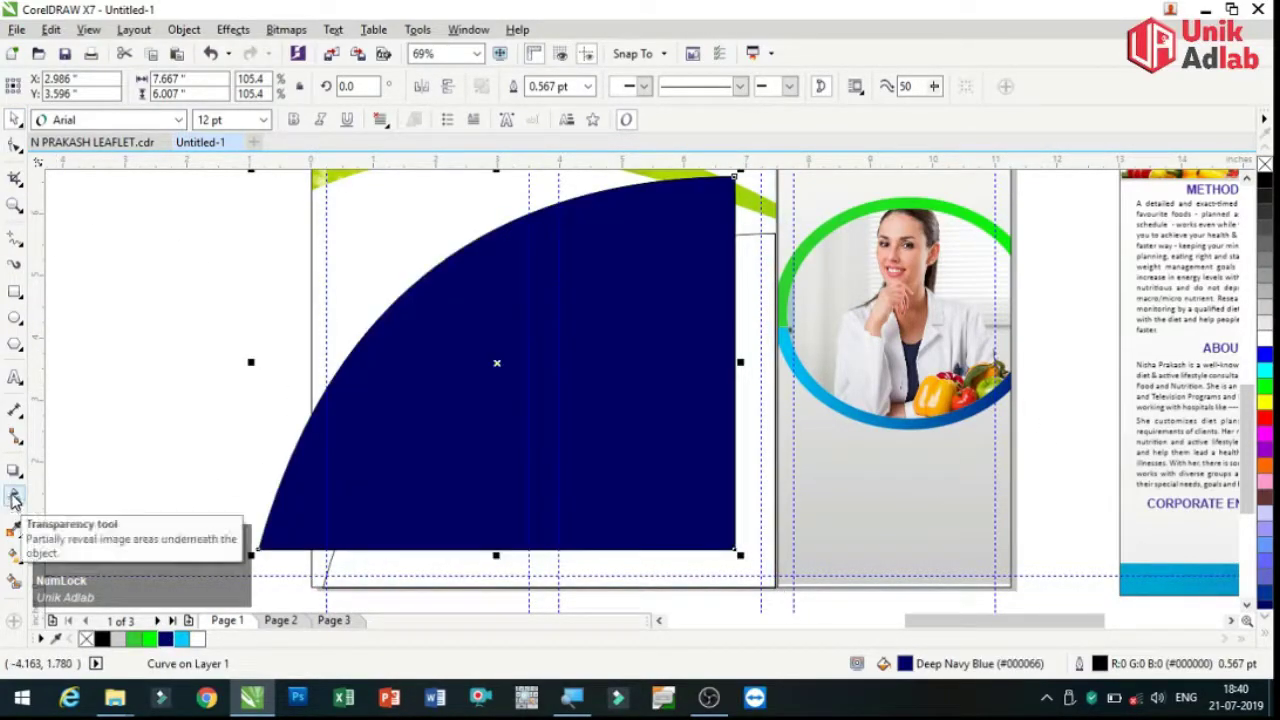
- Apply a vertical gradient to the enlarged arc shape, from navy above to light blue below
{"action": "left_click", "coordinate": [14, 556]}
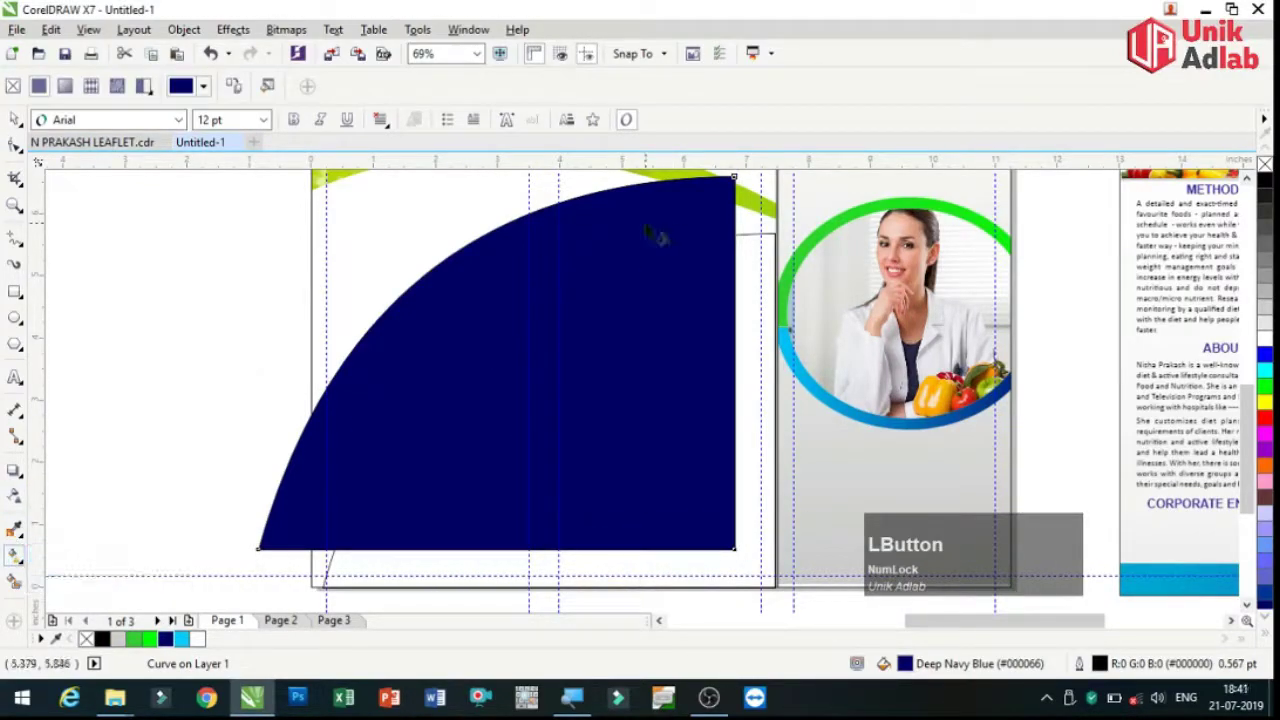
{"action": "left_click_drag", "start_coordinate": [547, 510], "coordinate": [547, 510]}
{"action": "left_click", "coordinate": [592, 505]}
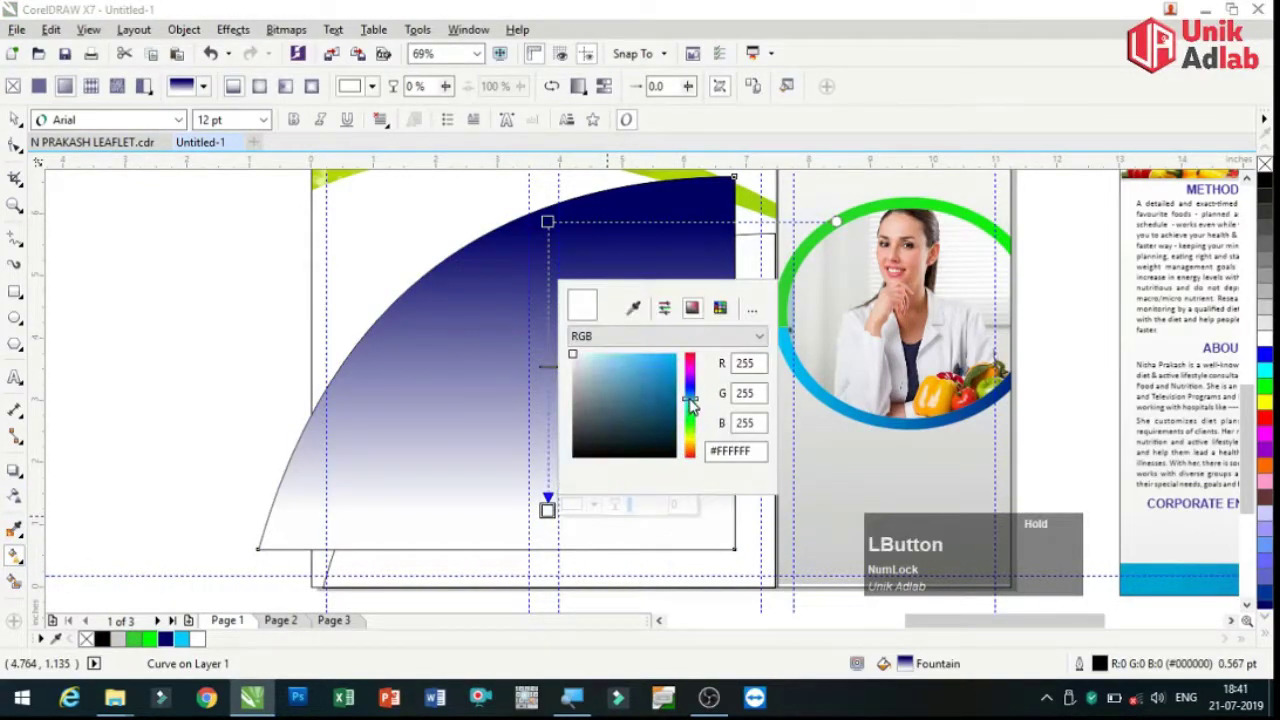
{"action": "left_click", "coordinate": [663, 366]}
{"action": "key", "text": "space"}
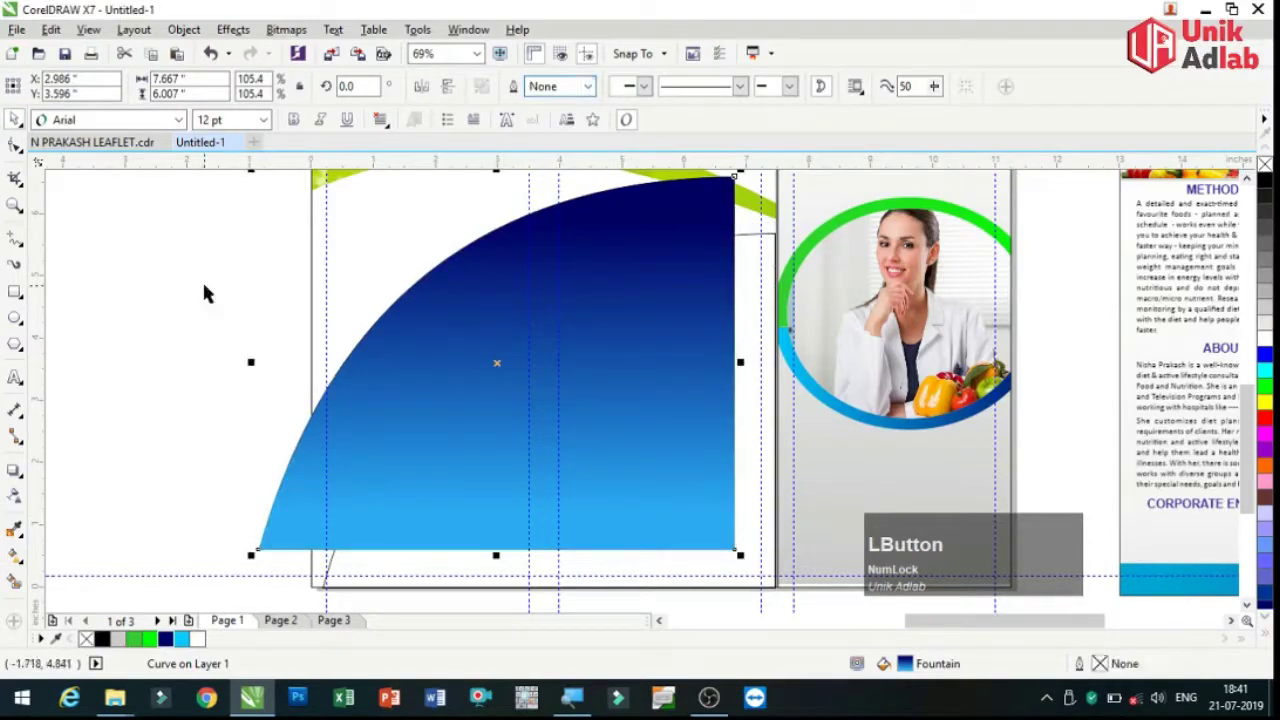
- PowerClip the gradient shape into the original arc shape and align it to cover the frame completely
{"action": "left_click", "coordinate": [760, 360]}
{"action": "left_click", "coordinate": [668, 480]}
{"action": "left_click_drag", "start_coordinate": [668, 480], "coordinate": [557, 608]}
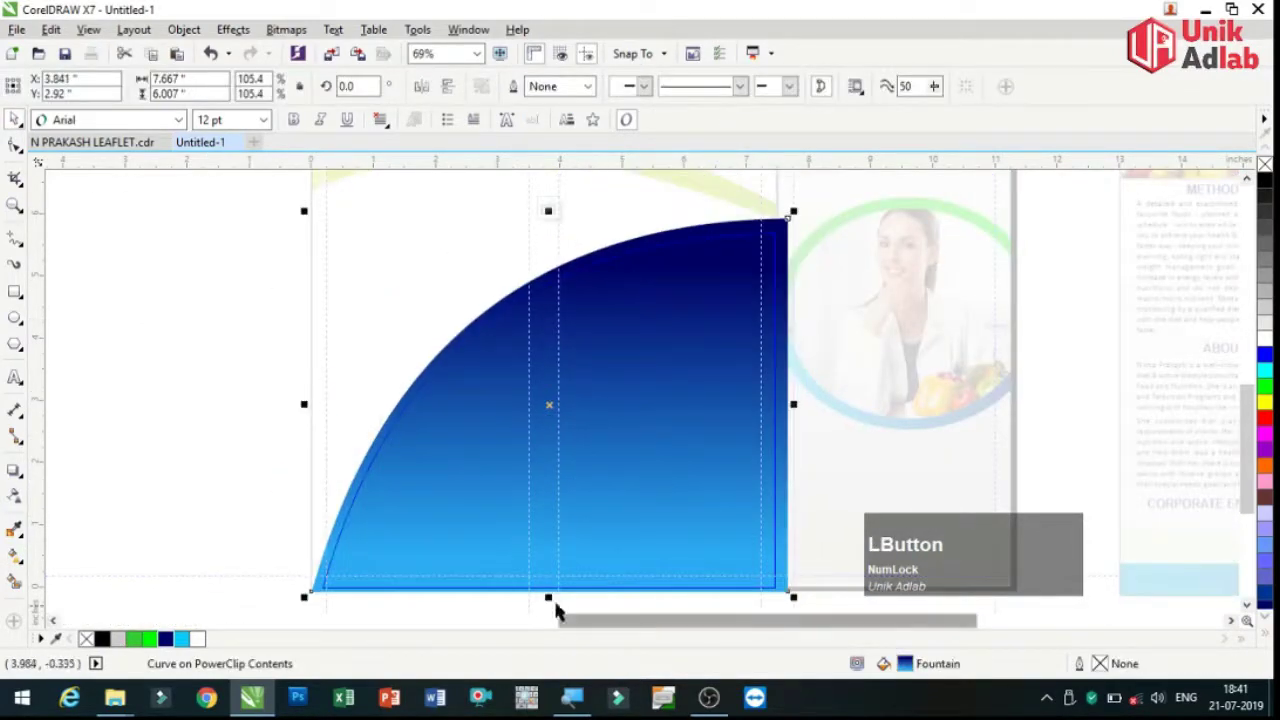
{"action": "left_click", "coordinate": [557, 608]}
{"action": "left_click", "coordinate": [209, 334]}
- Duplicate the blue arc shape rotated about 2° and scaled to about 103%, and replace its contents with the lime image
{"action": "left_click_drag", "start_coordinate": [615, 428], "coordinate": [631, 433]}
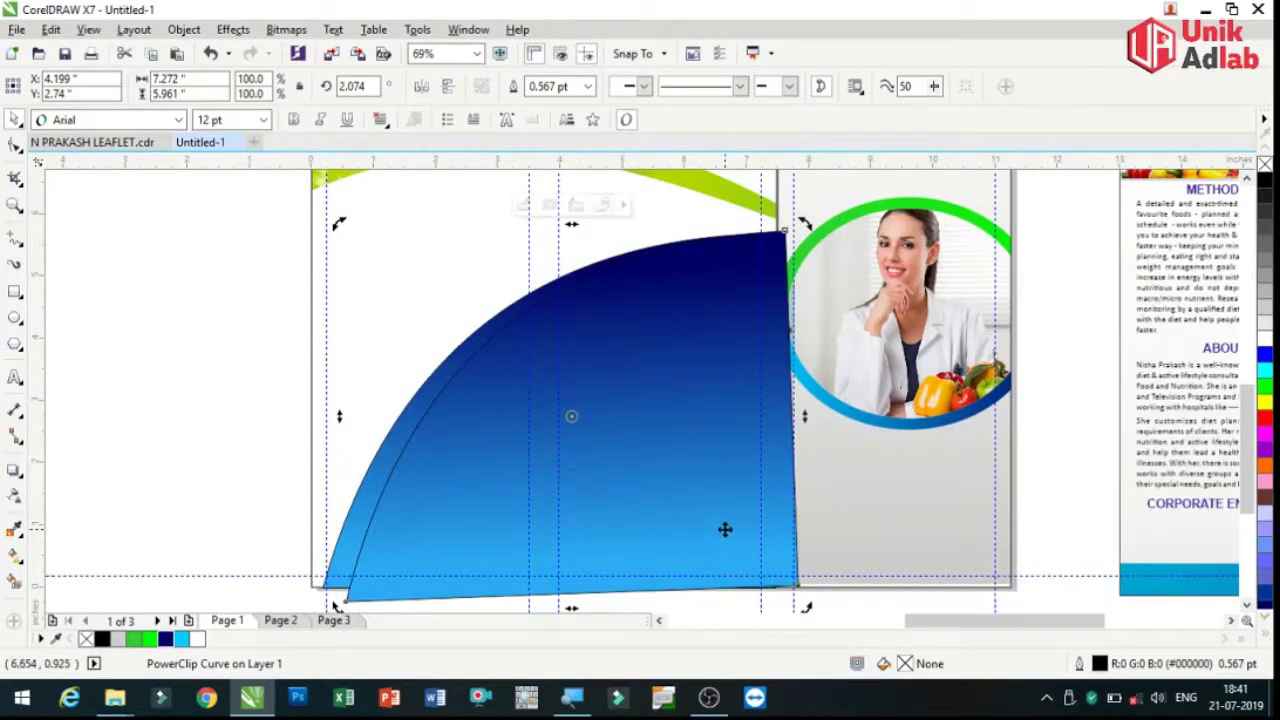
{"action": "left_click_drag", "start_coordinate": [809, 603], "coordinate": [820, 568]}
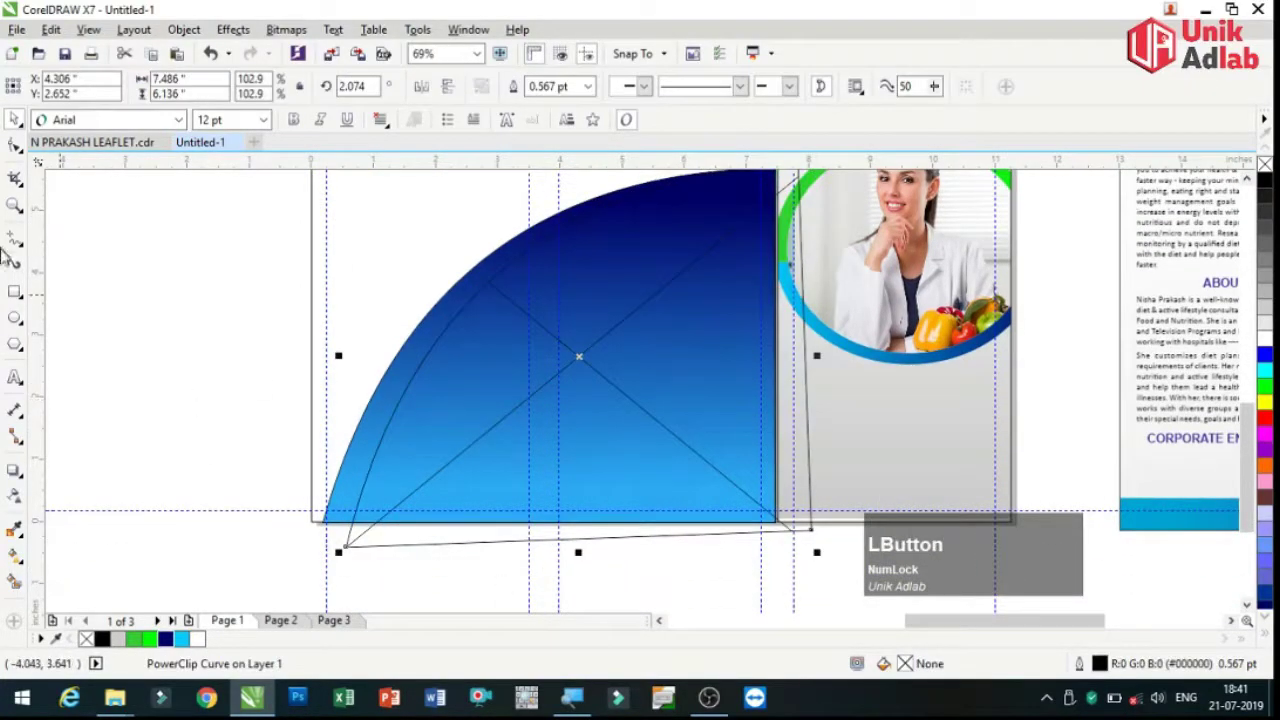
{"action": "scroll", "coordinate": [980, 590], "scroll_direction": "down", "scroll_amount": 3}
{"action": "left_click", "coordinate": [513, 288]}
{"action": "left_click_drag", "start_coordinate": [513, 288], "coordinate": [797, 486]}
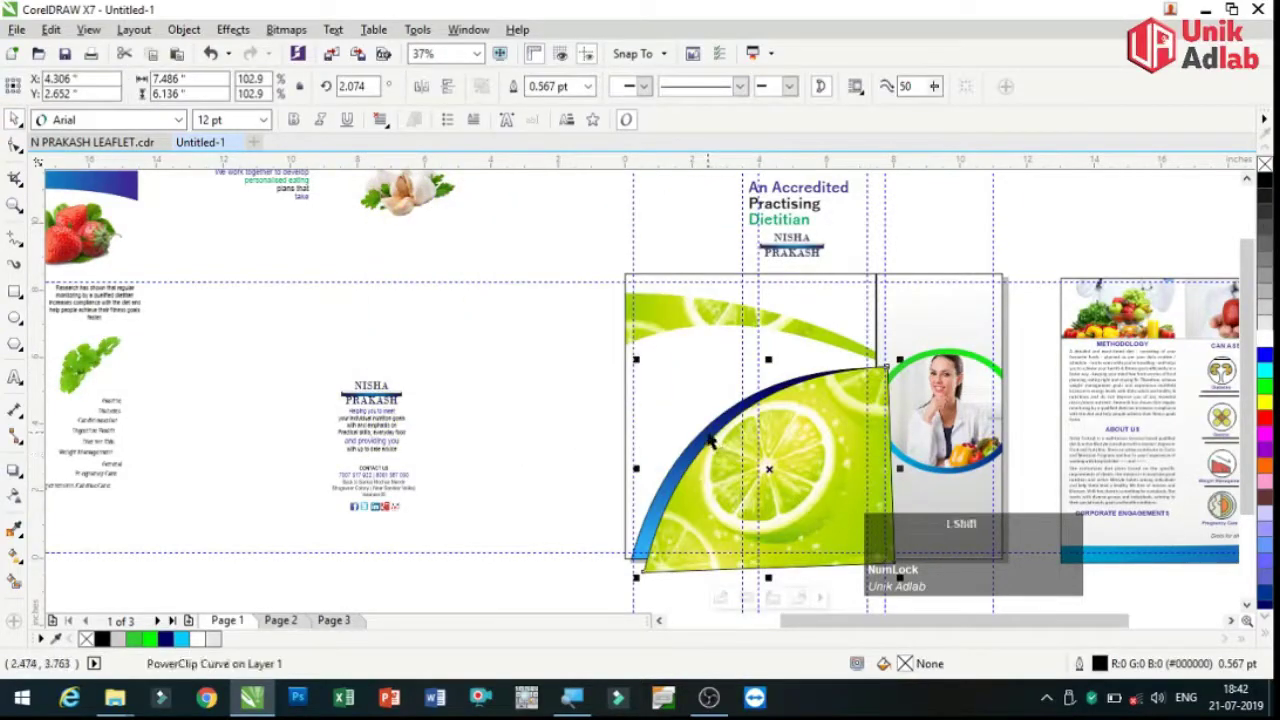
- Clip the lime-filled arc shape to the edges of the left panels
{"action": "right_click", "coordinate": [788, 440]}
{"action": "left_click", "coordinate": [691, 363]}
{"action": "left_click", "coordinate": [561, 404]}
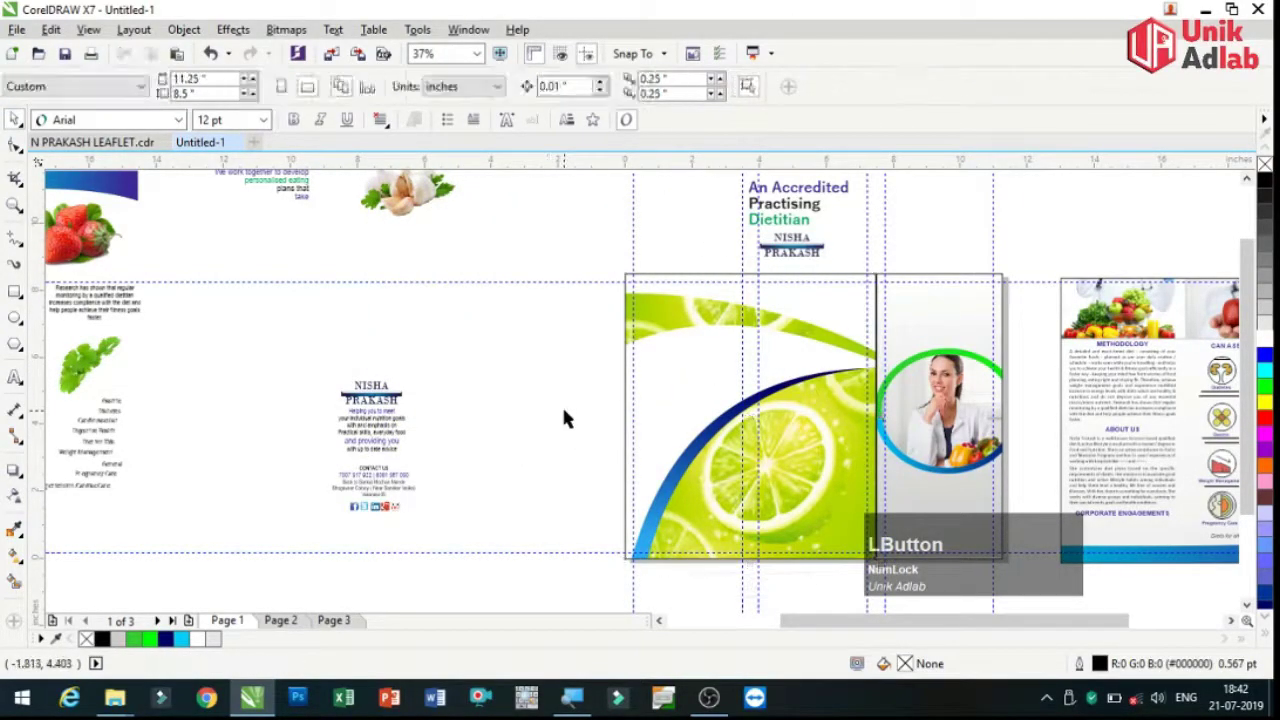
- Try moving the right panel with its photo ring off the page, and undo the move
{"action": "left_click", "coordinate": [138, 143]}
{"action": "left_click", "coordinate": [200, 142]}
{"action": "left_click", "coordinate": [920, 560]}
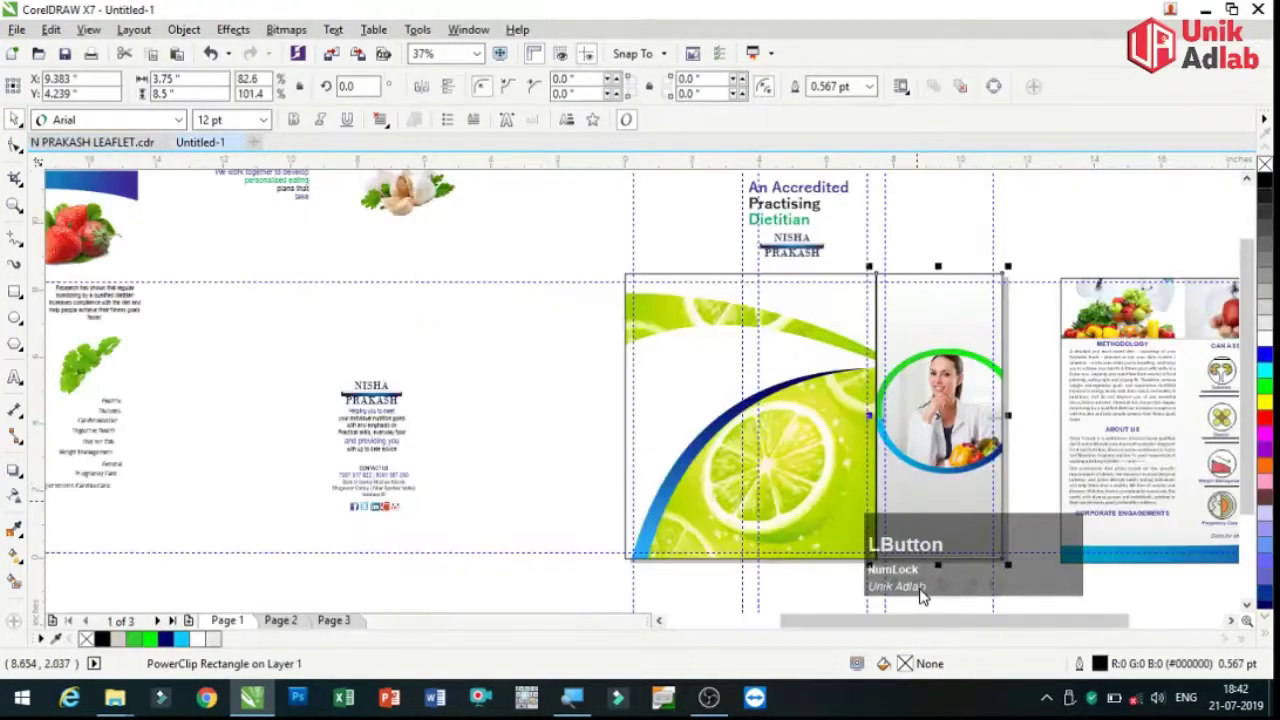
{"action": "left_click_drag", "start_coordinate": [931, 540], "coordinate": [488, 480]}
{"action": "key", "text": "ctrl+z"}
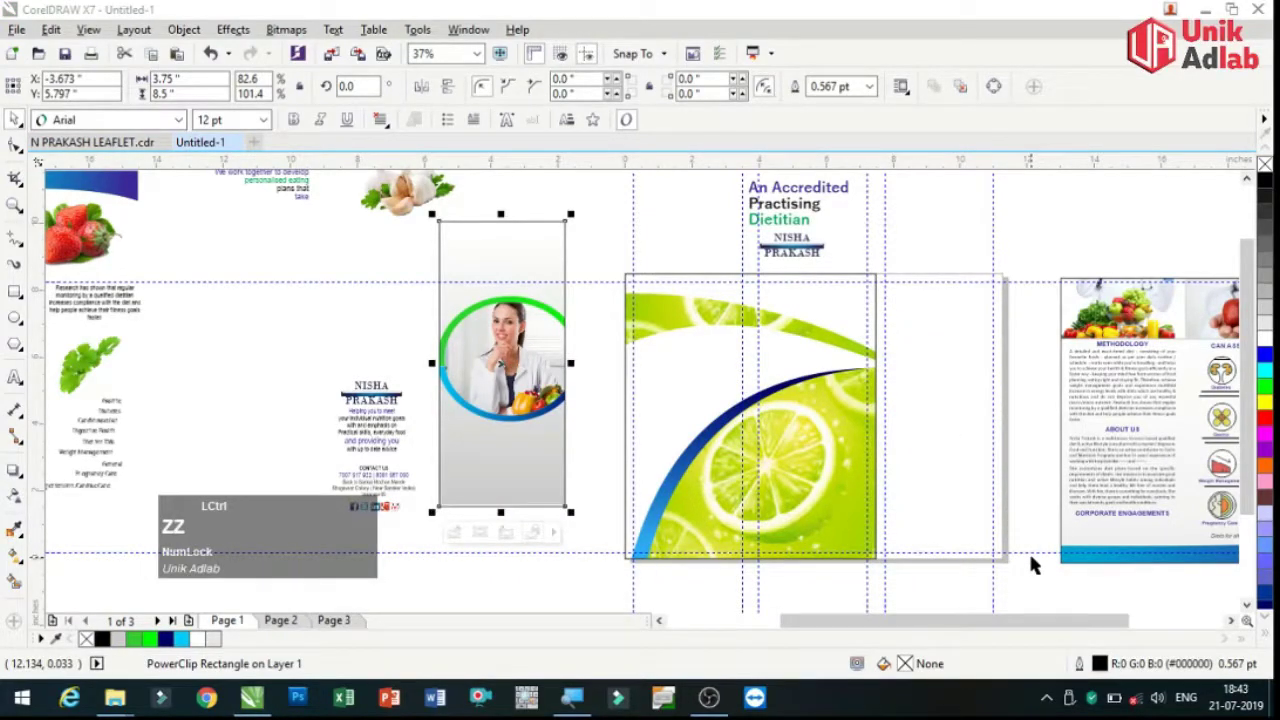
{"action": "key", "text": "ctrl+z"}
- Delete the grey gradient background from the right panel
{"action": "left_click", "coordinate": [937, 588]}
{"action": "left_click", "coordinate": [942, 306]}
{"action": "key", "text": "Delete"}
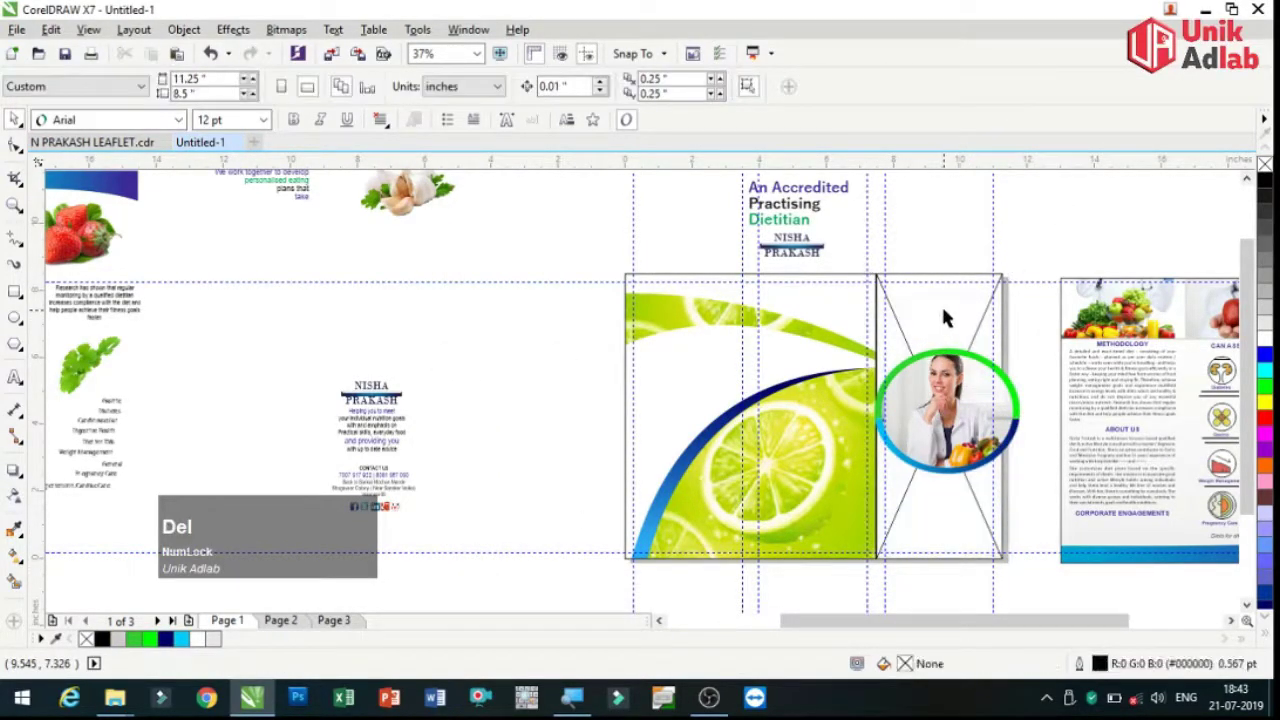
- Undo the deletion of the right panel's grey gradient background and of its frame
{"action": "left_click", "coordinate": [941, 303]}
{"action": "key", "text": "Delete"}
{"action": "key", "text": "ctrl+z"}
{"action": "key", "text": "ctrl+z"}
- Take the grey gradient and ringed photo out of the right panel's frame, leaving them beside the page without that frame
{"action": "left_click", "coordinate": [940, 420]}
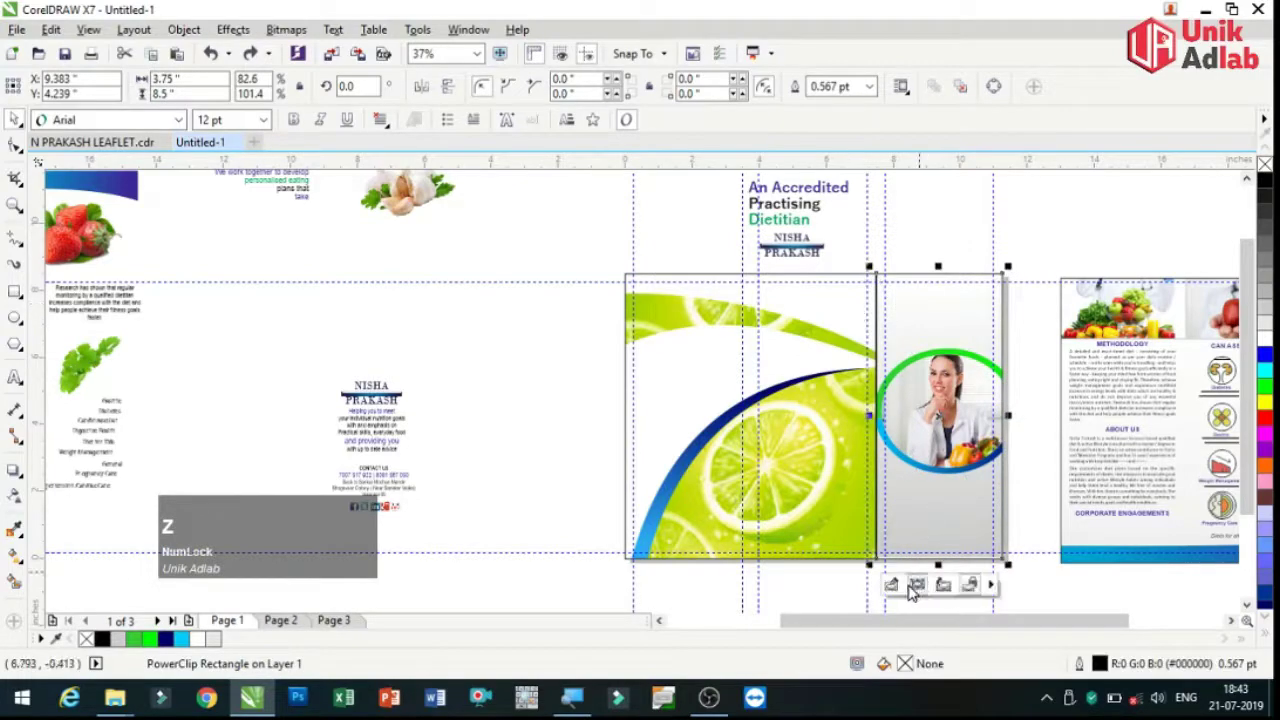
{"action": "left_click_drag", "start_coordinate": [940, 420], "coordinate": [505, 432]}
{"action": "left_click", "coordinate": [960, 395]}
- Widen the left panels' frame across the whole page to about 11.263 in and clip the lime artwork inside it
{"action": "left_click", "coordinate": [774, 531]}
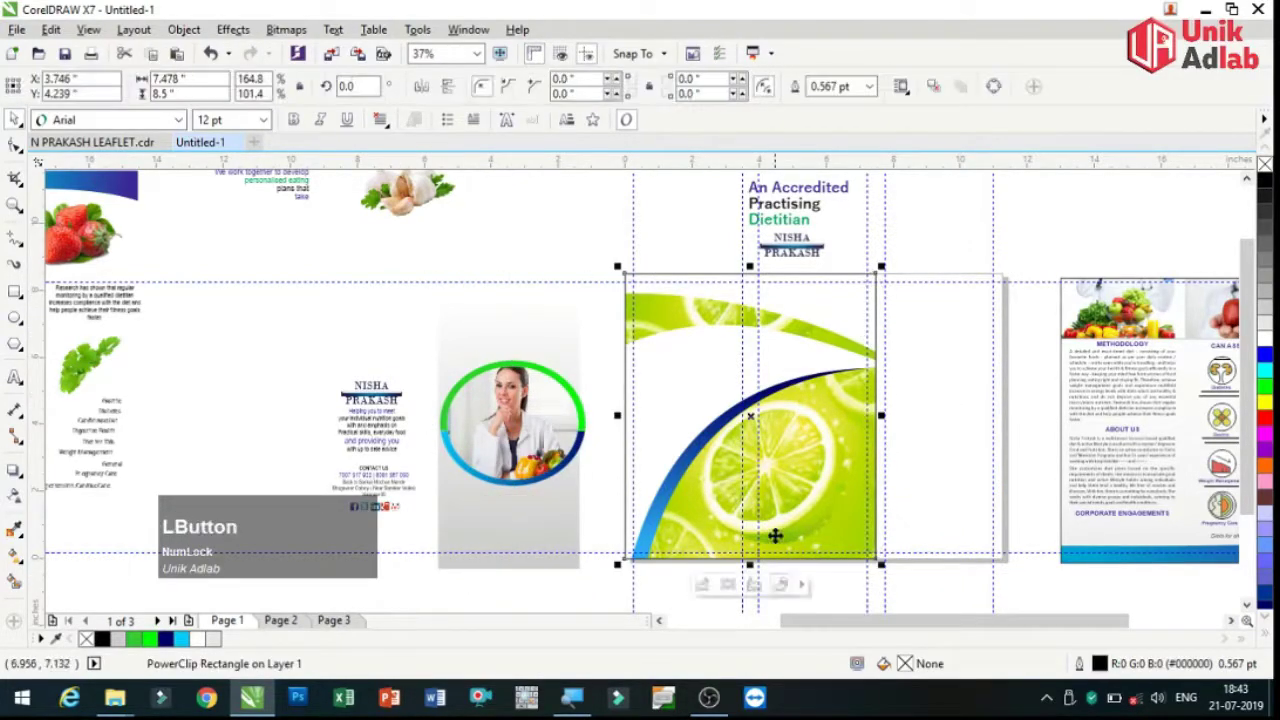
{"action": "left_click_drag", "start_coordinate": [876, 415], "coordinate": [1014, 424]}
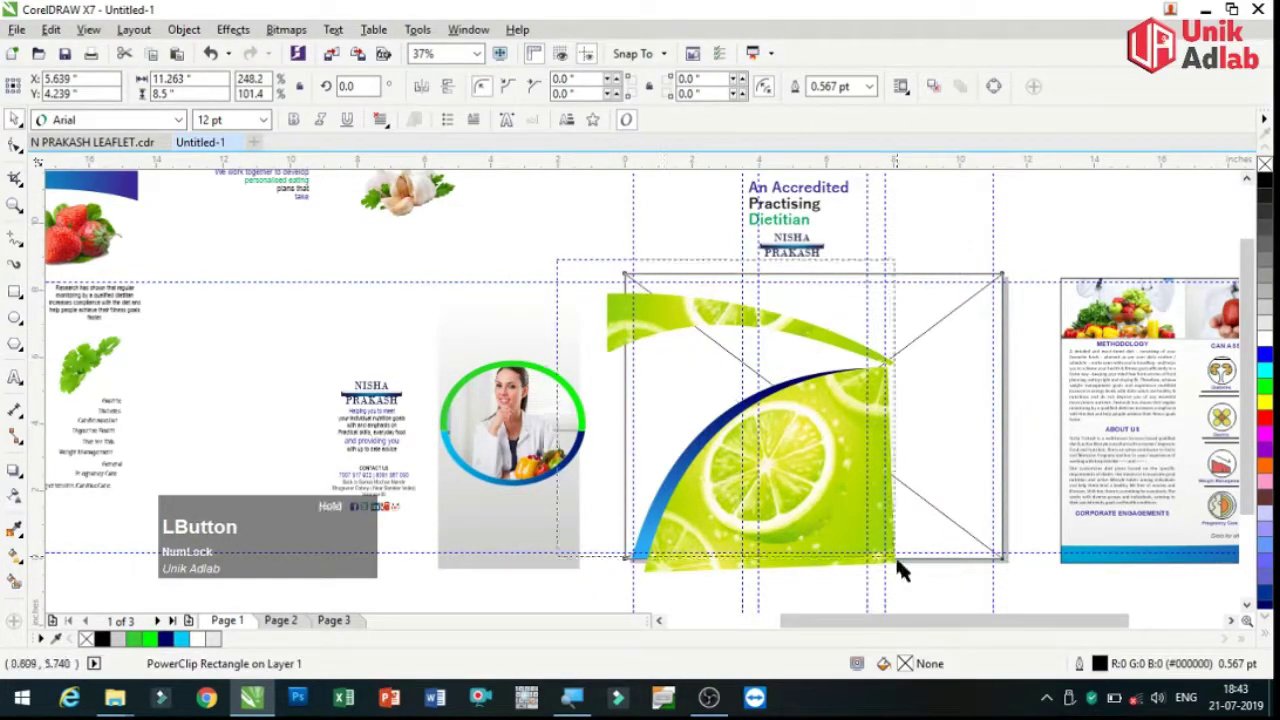
{"action": "right_click", "coordinate": [871, 457]}
{"action": "left_click", "coordinate": [896, 420]}
- Place the grey gradient background and the ringed portrait photo on the right panel
{"action": "left_click_drag", "start_coordinate": [896, 420], "coordinate": [896, 506]}
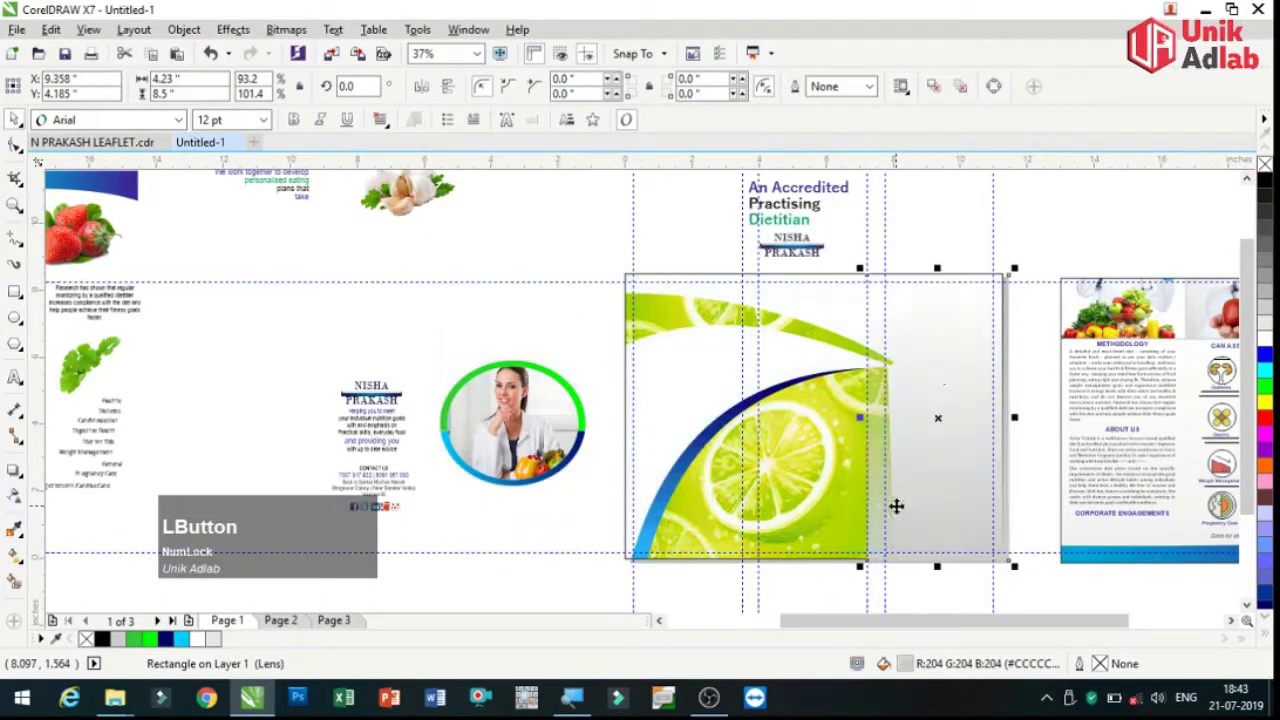
{"action": "left_click", "coordinate": [834, 306]}
{"action": "left_click_drag", "start_coordinate": [515, 424], "coordinate": [938, 420]}
- Inside the clipped artwork, recolour the right panel's background rectangle white and remove its transparency
{"action": "left_click", "coordinate": [980, 352], "text": "ctrl"}
{"action": "left_click", "coordinate": [853, 358]}
{"action": "left_click", "coordinate": [1265, 340]}
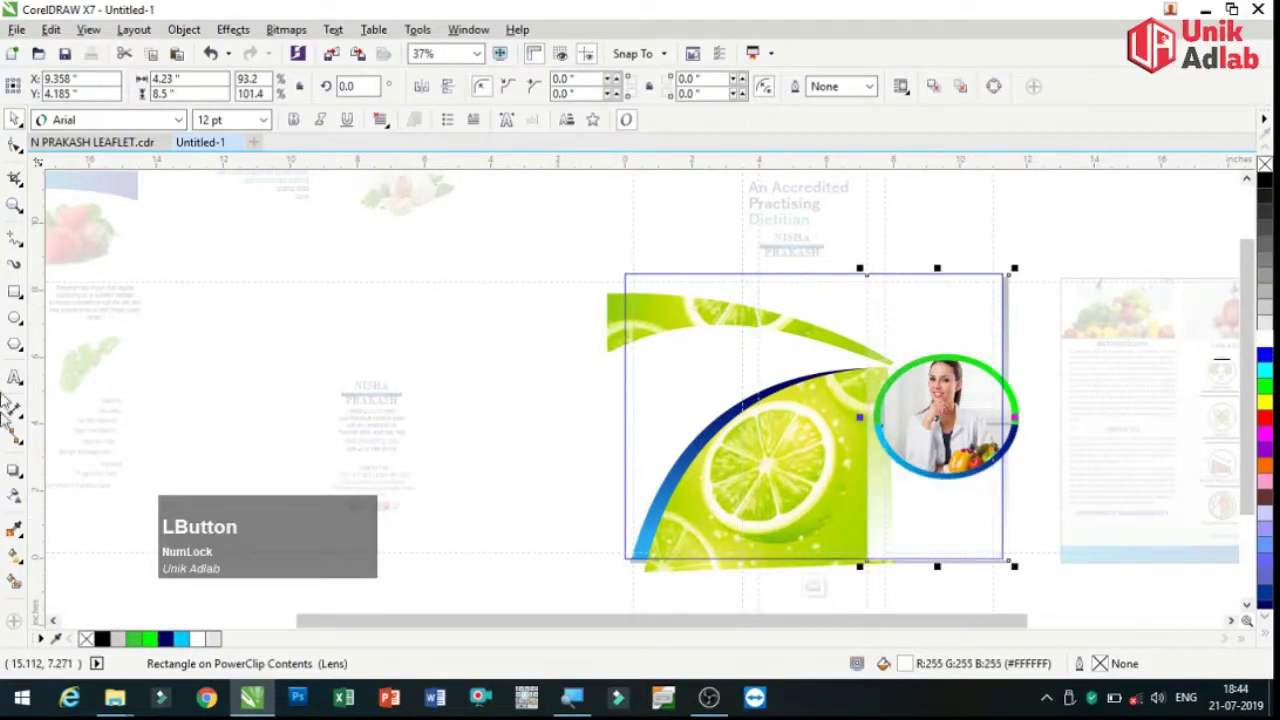
{"action": "left_click", "coordinate": [15, 497]}
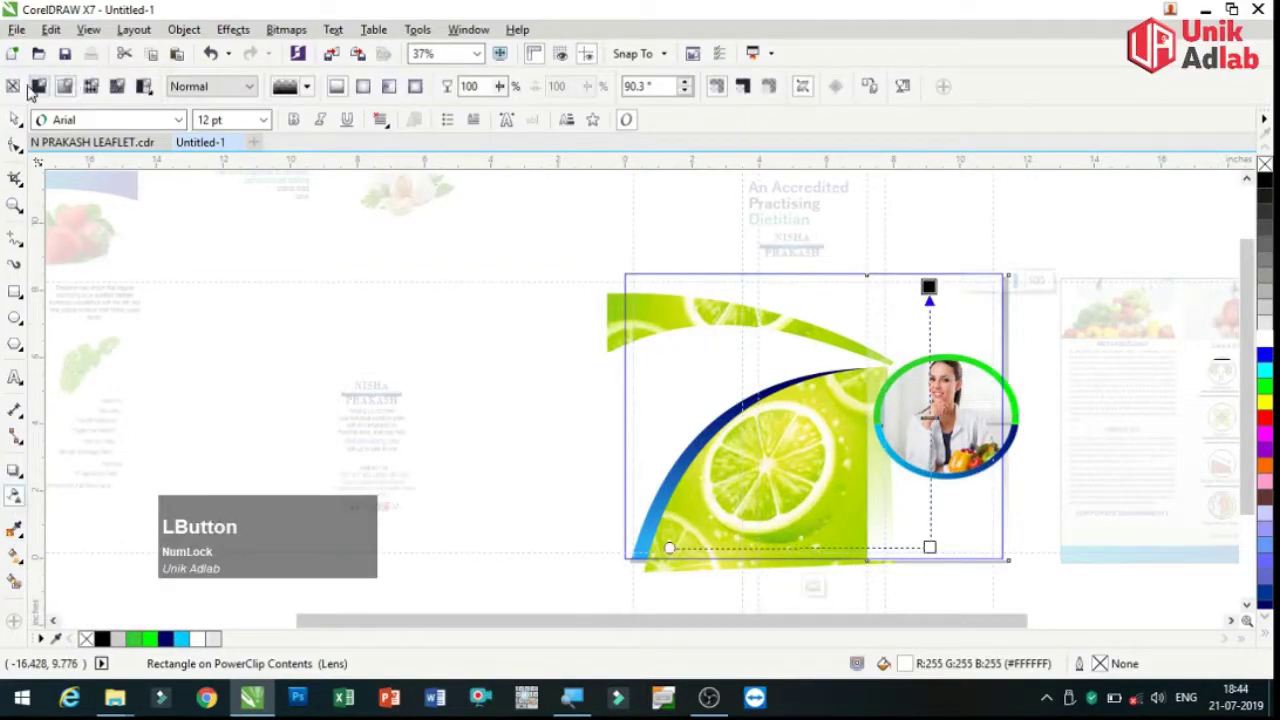
- Enlarge the upper lime arc towards the portrait ring to about 8.829 in wide and finish editing the clipped artwork
{"action": "left_click", "coordinate": [845, 346]}
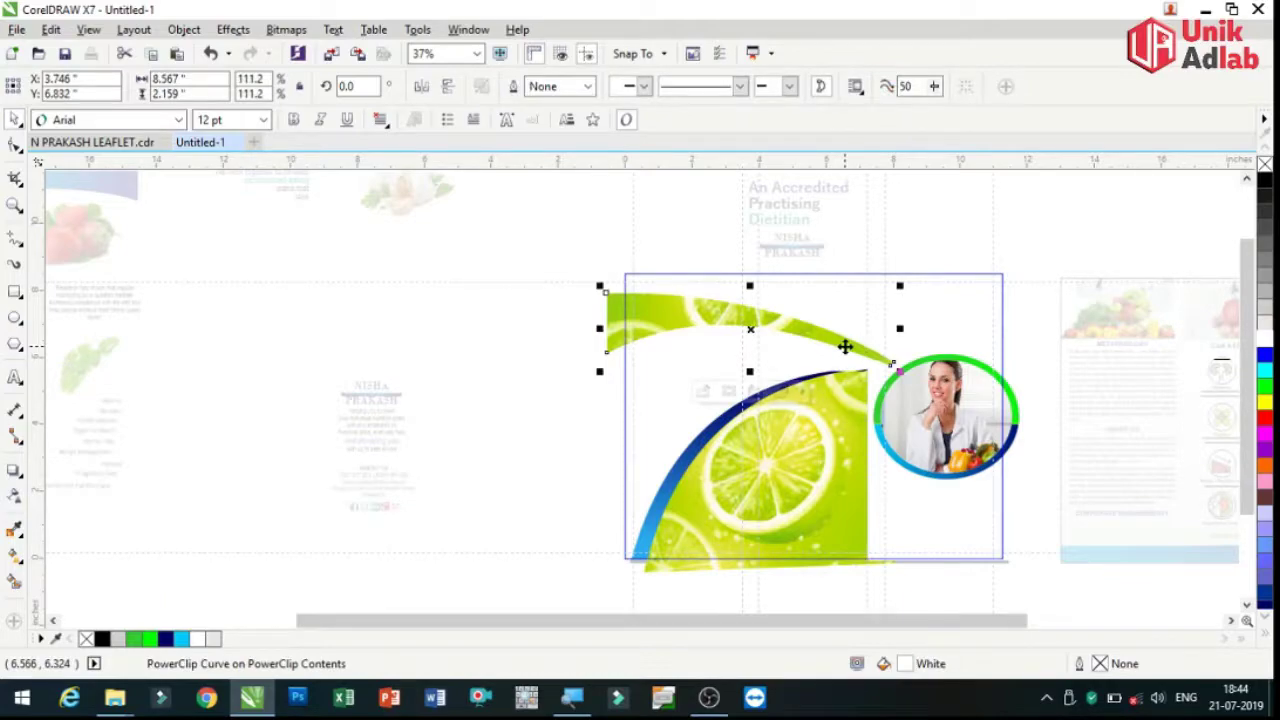
{"action": "left_click", "coordinate": [900, 370]}
{"action": "left_click", "coordinate": [814, 583]}
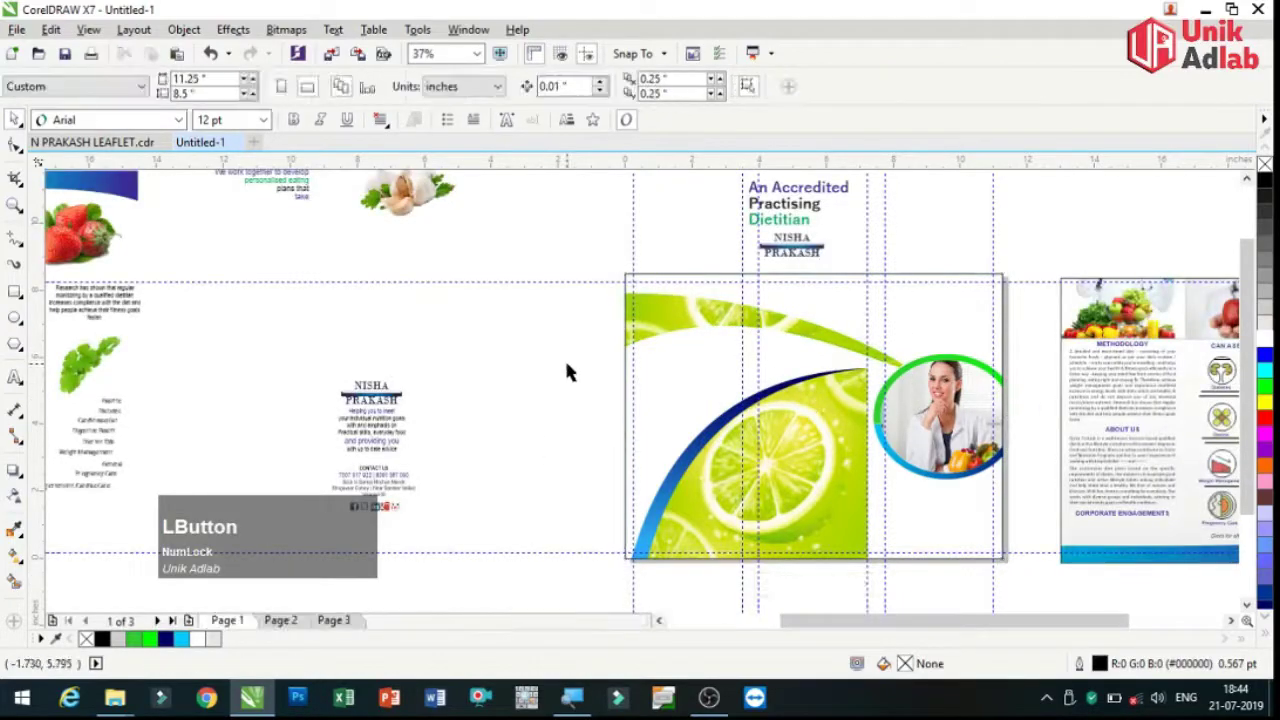
- Add a 4.287 × 8.825 in rectangle over the right panel, filled grey #CCCCCC with a linear transparency fading upwards
{"action": "left_click", "coordinate": [765, 585]}
{"action": "key", "text": "F6"}
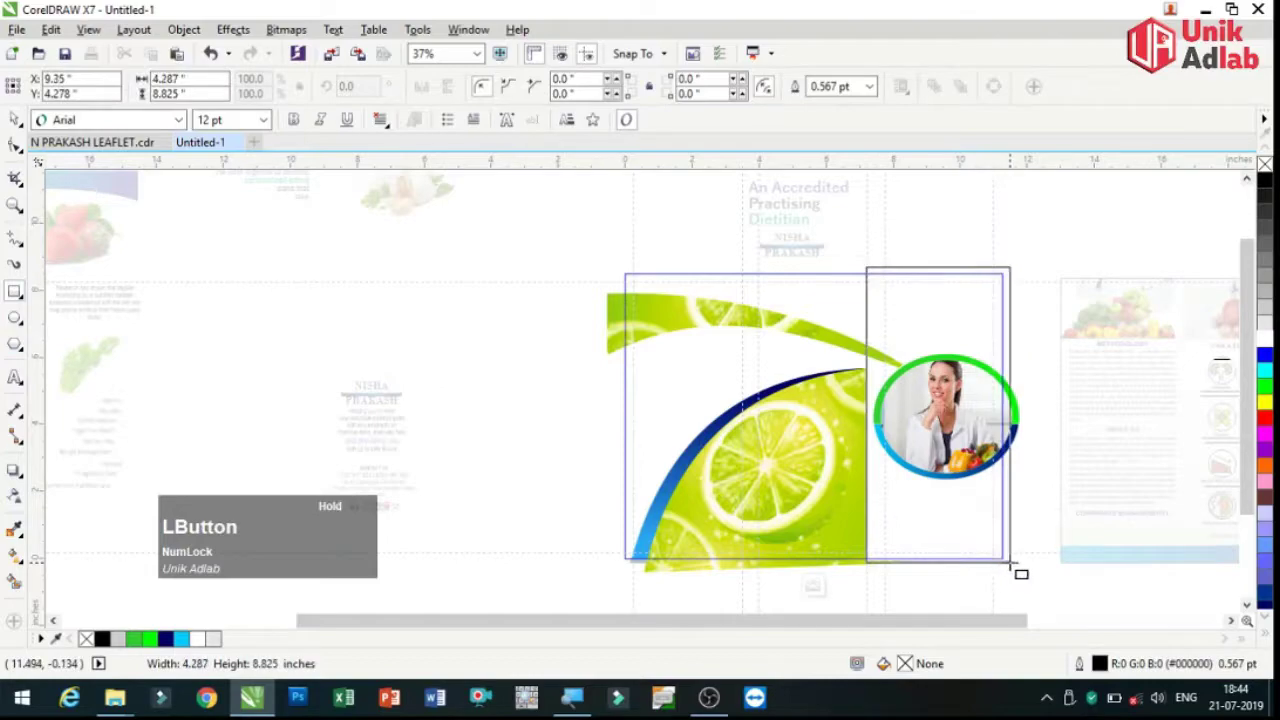
{"action": "left_click", "coordinate": [1267, 318]}
{"action": "left_click", "coordinate": [14, 498]}
{"action": "left_click_drag", "start_coordinate": [930, 543], "coordinate": [943, 300]}
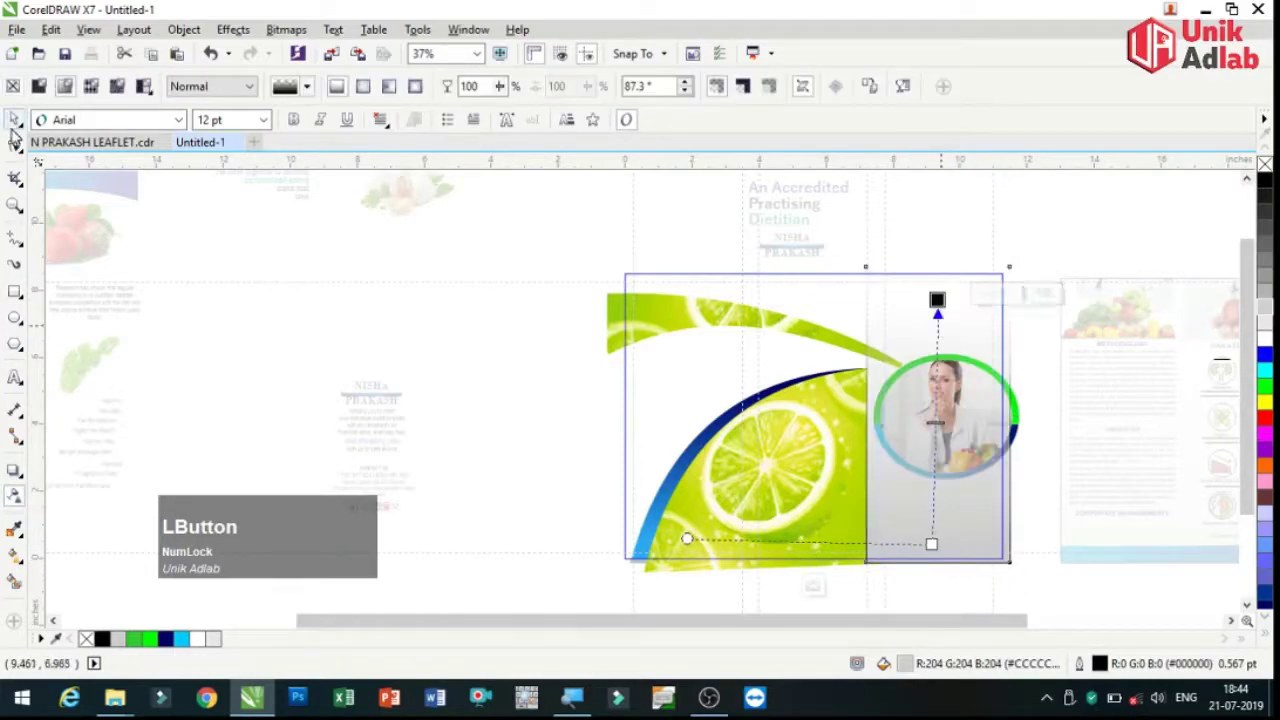
- Bring the ringed portrait photo in front of the grey gradient and finish editing the clipped artwork
{"action": "key", "text": "space"}
{"action": "left_click_drag", "start_coordinate": [1100, 265], "coordinate": [792, 553]}
{"action": "key", "text": "shift+Page_Up"}
{"action": "key", "text": "Escape"}
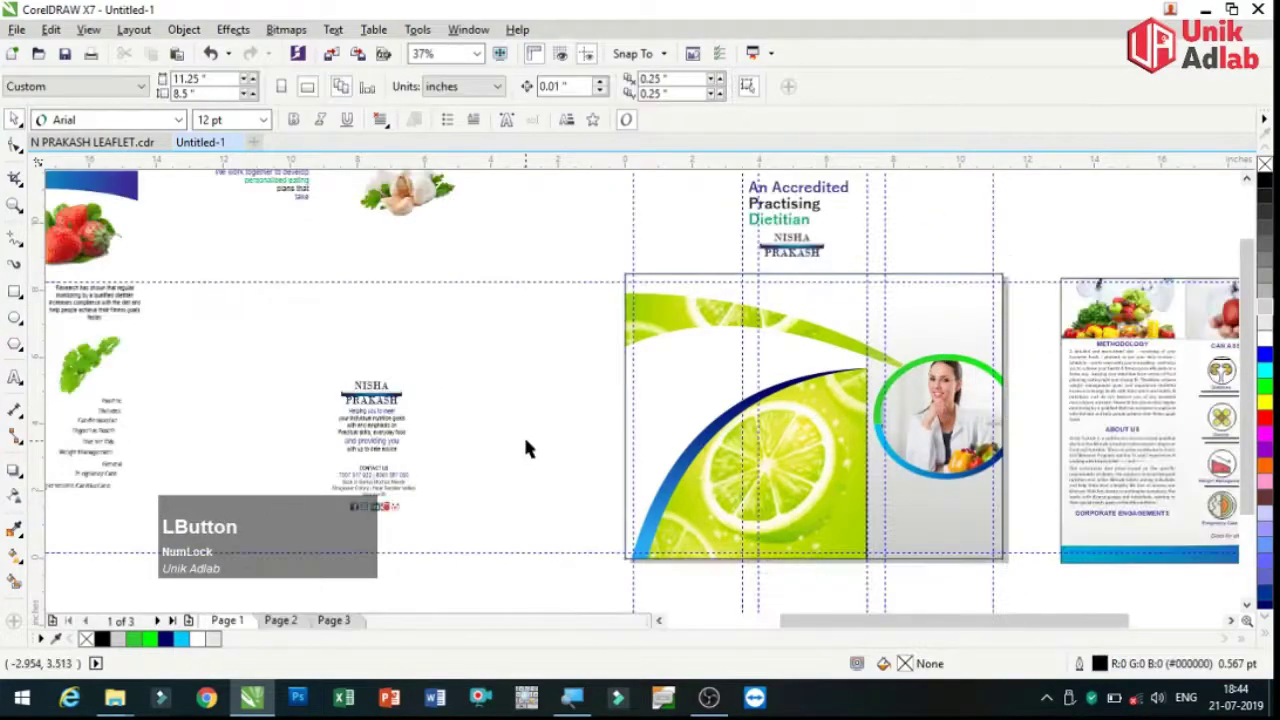
{"action": "left_click", "coordinate": [813, 585]}
- Move the "An Accredited Practising Dietitian" heading to the top of the right panel, above the portrait
{"action": "left_click_drag", "start_coordinate": [681, 181], "coordinate": [851, 266]}
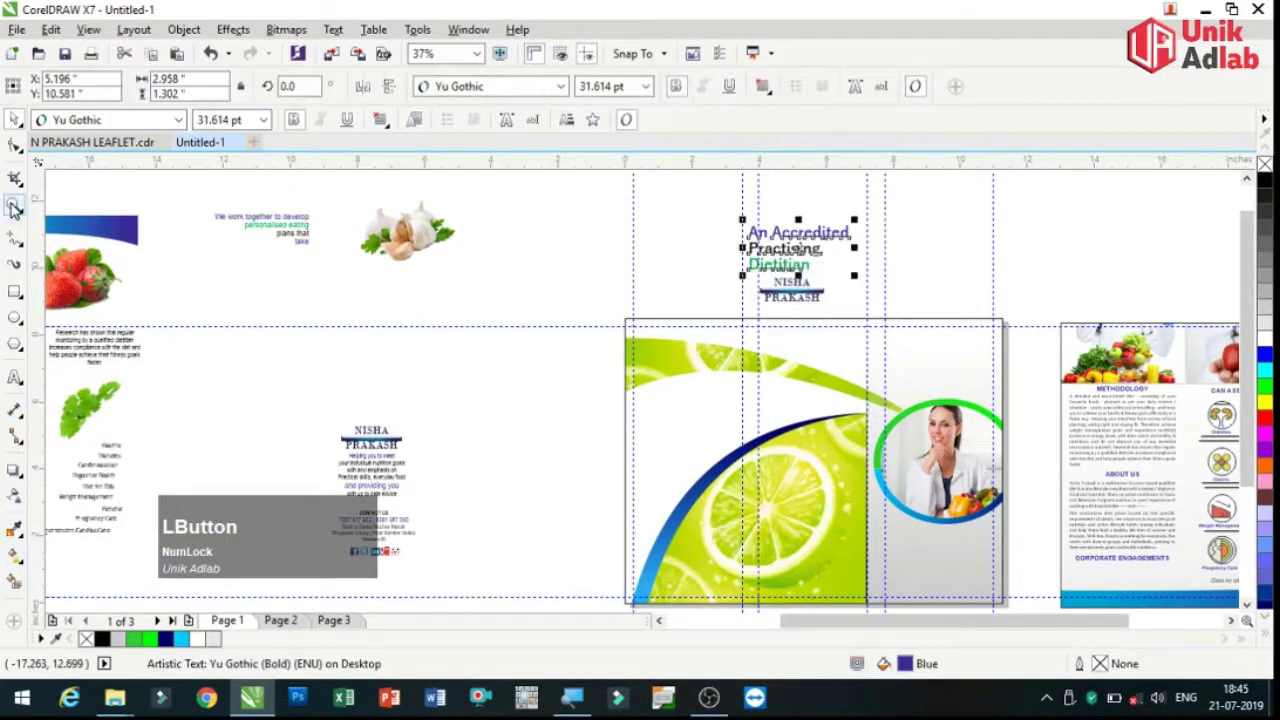
{"action": "key", "text": "z"}
{"action": "left_click", "coordinate": [845, 300]}
{"action": "key", "text": "space"}
{"action": "left_click_drag", "start_coordinate": [550, 242], "coordinate": [806, 429]}
- Move the consultant's name logo onto the right panel below the portrait photo and enlarge it slightly
{"action": "key", "text": "z"}
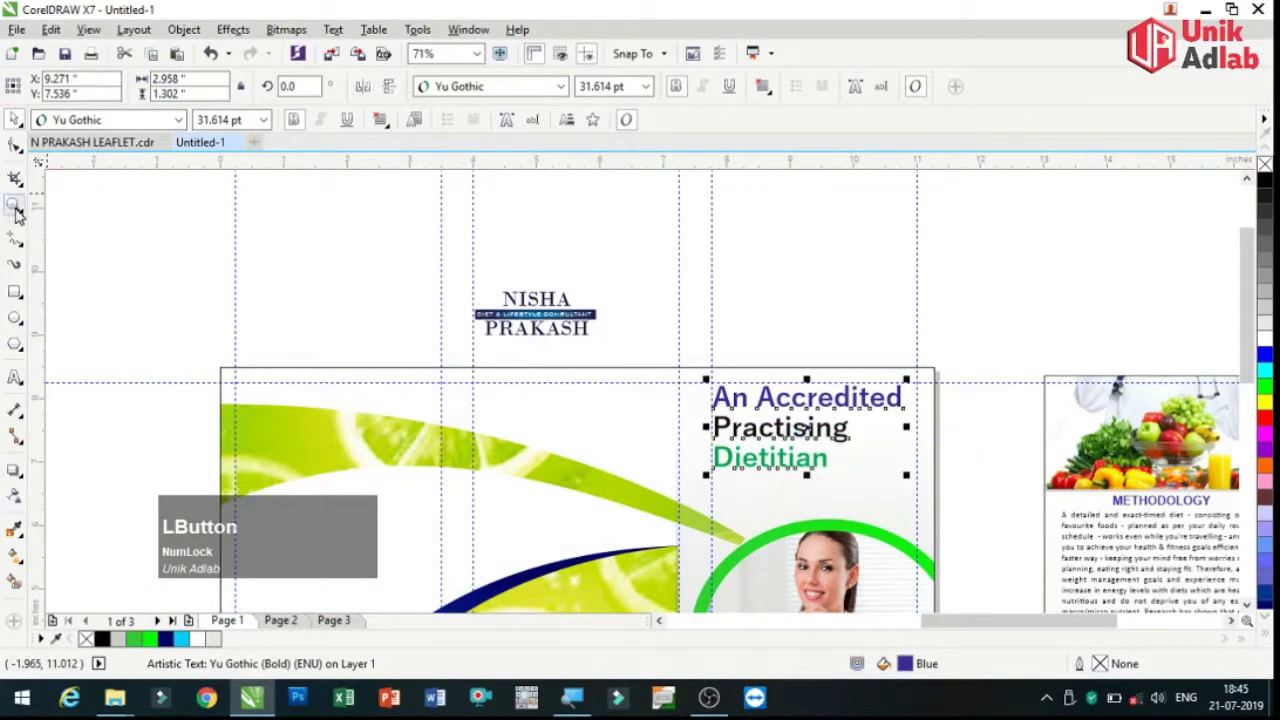
{"action": "right_click", "coordinate": [1070, 265]}
{"action": "scroll", "coordinate": [1245, 400], "scroll_direction": "down", "scroll_amount": 1}
{"action": "left_click_drag", "start_coordinate": [775, 243], "coordinate": [925, 497]}
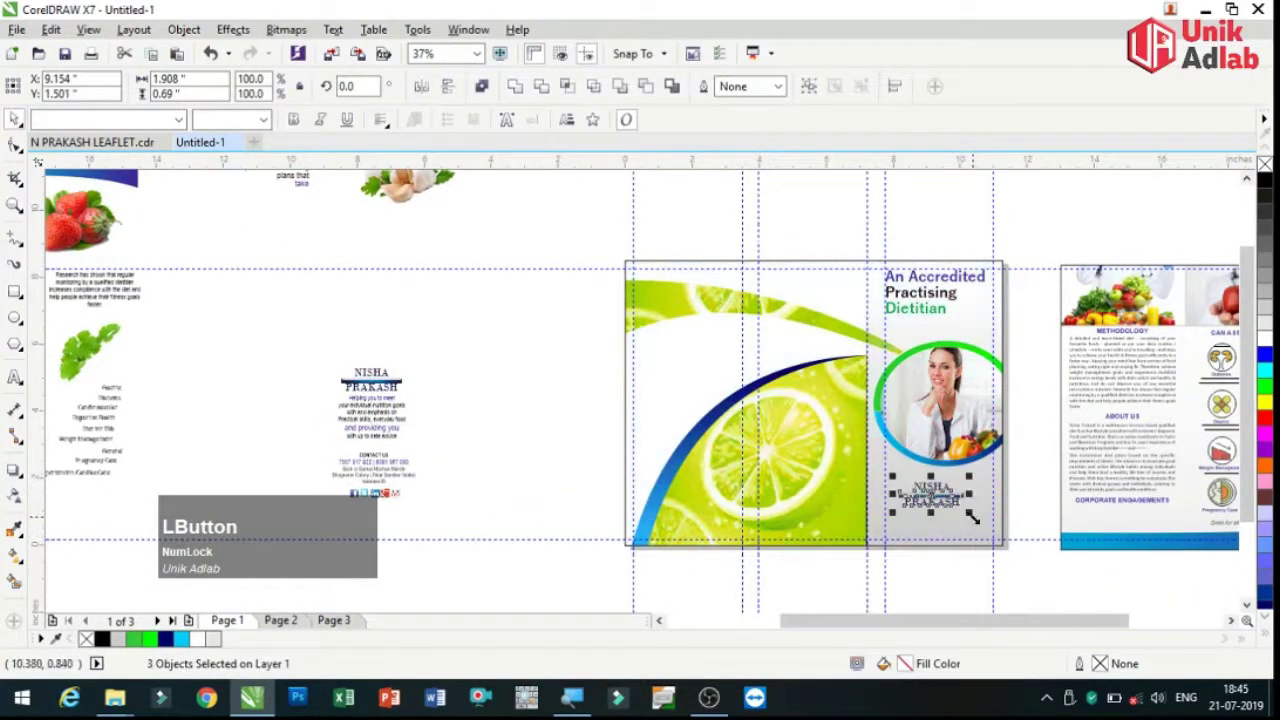
- Move the "We work together to develop personalised eating plans" text to the top of the middle panel
{"action": "left_click", "coordinate": [18, 207]}
{"action": "right_click", "coordinate": [423, 166]}
{"action": "left_click", "coordinate": [560, 330]}
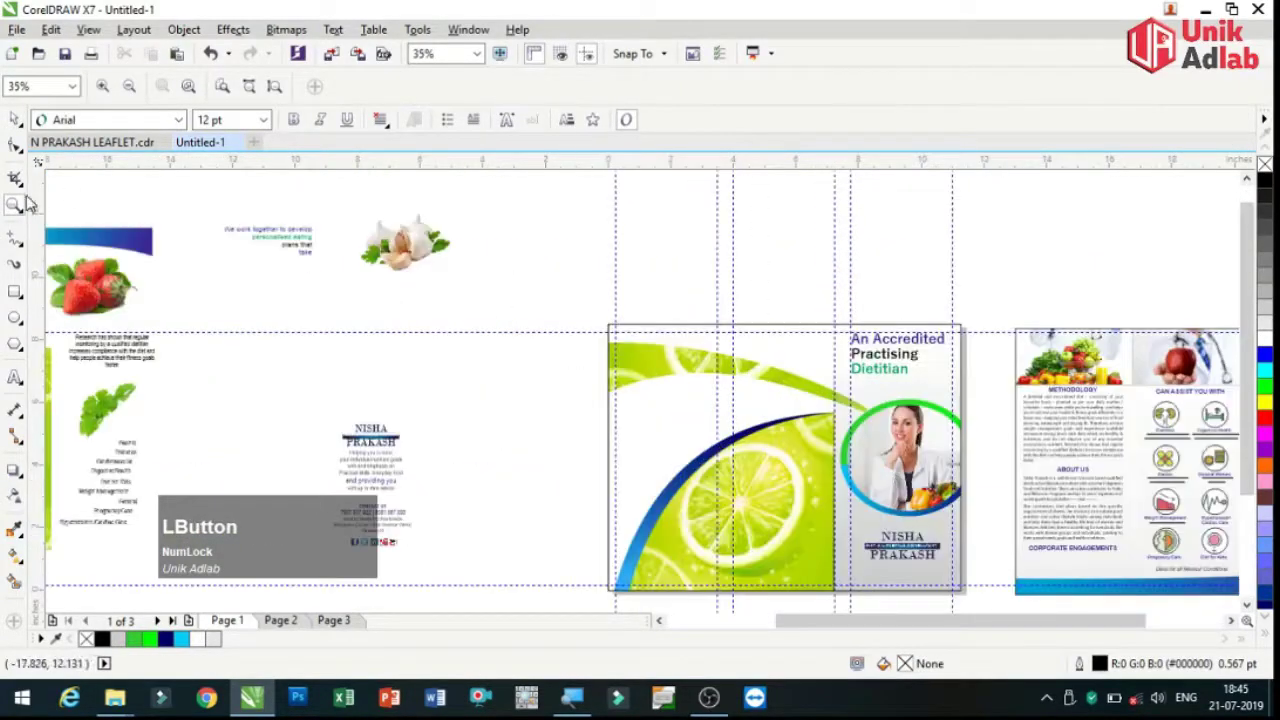
{"action": "key", "text": "space"}
{"action": "left_click_drag", "start_coordinate": [214, 200], "coordinate": [782, 351]}
- Position the garlic picture and the logo with contact details on the middle panel
{"action": "left_click", "coordinate": [405, 243]}
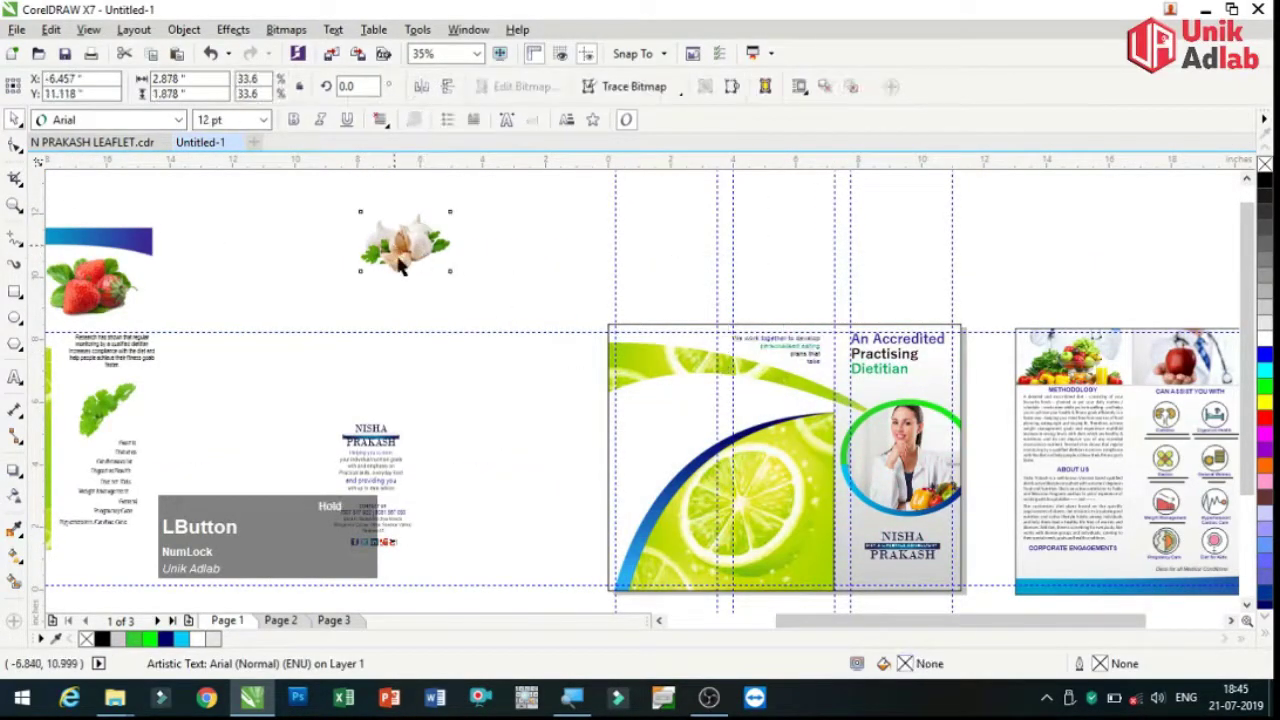
{"action": "left_click_drag", "start_coordinate": [405, 243], "coordinate": [545, 289]}
{"action": "key", "text": "z"}
{"action": "left_click", "coordinate": [392, 260]}
{"action": "key", "text": "space"}
{"action": "left_click_drag", "start_coordinate": [471, 214], "coordinate": [810, 383]}
- Arrange the condition list, leafy greens picture, research text and strawberry picture on the left panel
{"action": "left_click_drag", "start_coordinate": [120, 410], "coordinate": [280, 608]}
{"action": "left_click_drag", "start_coordinate": [190, 370], "coordinate": [909, 474]}
{"action": "scroll", "coordinate": [690, 165], "scroll_direction": "down", "scroll_amount": 2}
{"action": "left_click_drag", "start_coordinate": [313, 345], "coordinate": [865, 410]}
{"action": "left_click_drag", "start_coordinate": [318, 287], "coordinate": [881, 369]}
{"action": "left_click_drag", "start_coordinate": [305, 248], "coordinate": [890, 338]}
{"action": "left_click", "coordinate": [890, 342]}
- Inside the clipped artwork, add a rectangle about 3.5 in wide above the lime arc and curve its lower edge along the arc
{"action": "left_click", "coordinate": [900, 529]}
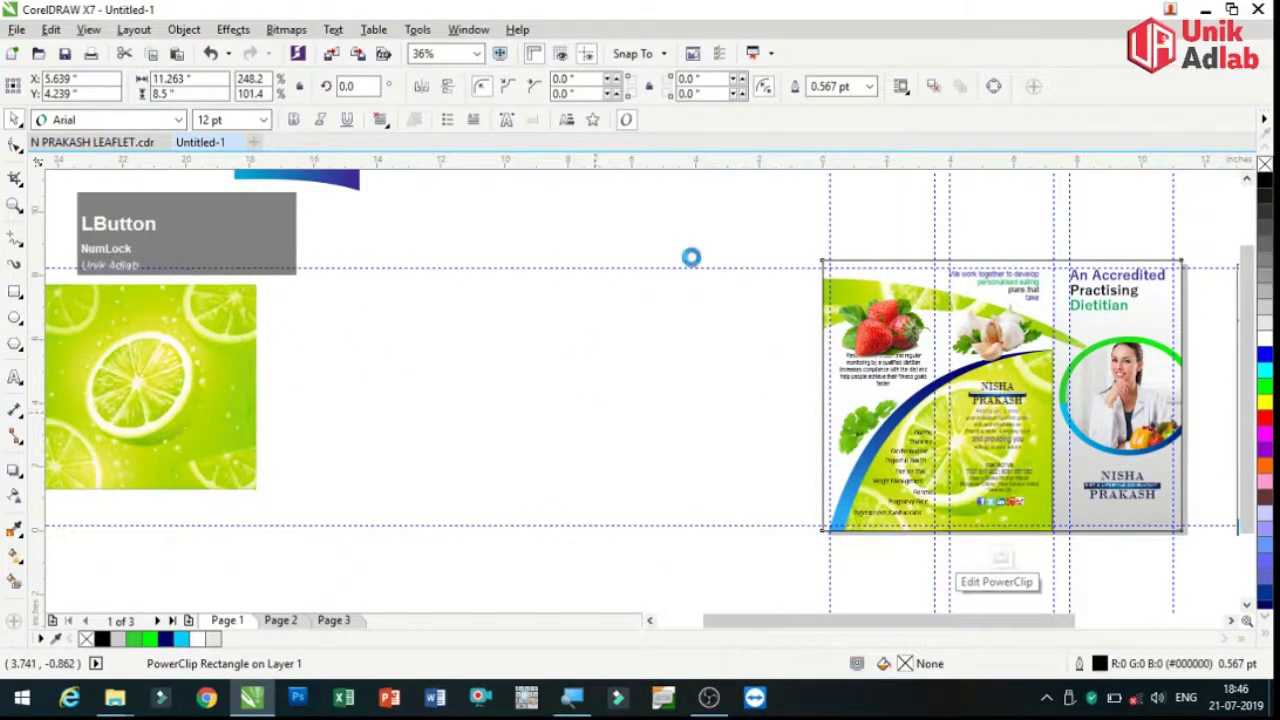
{"action": "left_click", "coordinate": [977, 580]}
{"action": "key", "text": "z"}
{"action": "left_click_drag", "start_coordinate": [771, 234], "coordinate": [986, 360]}
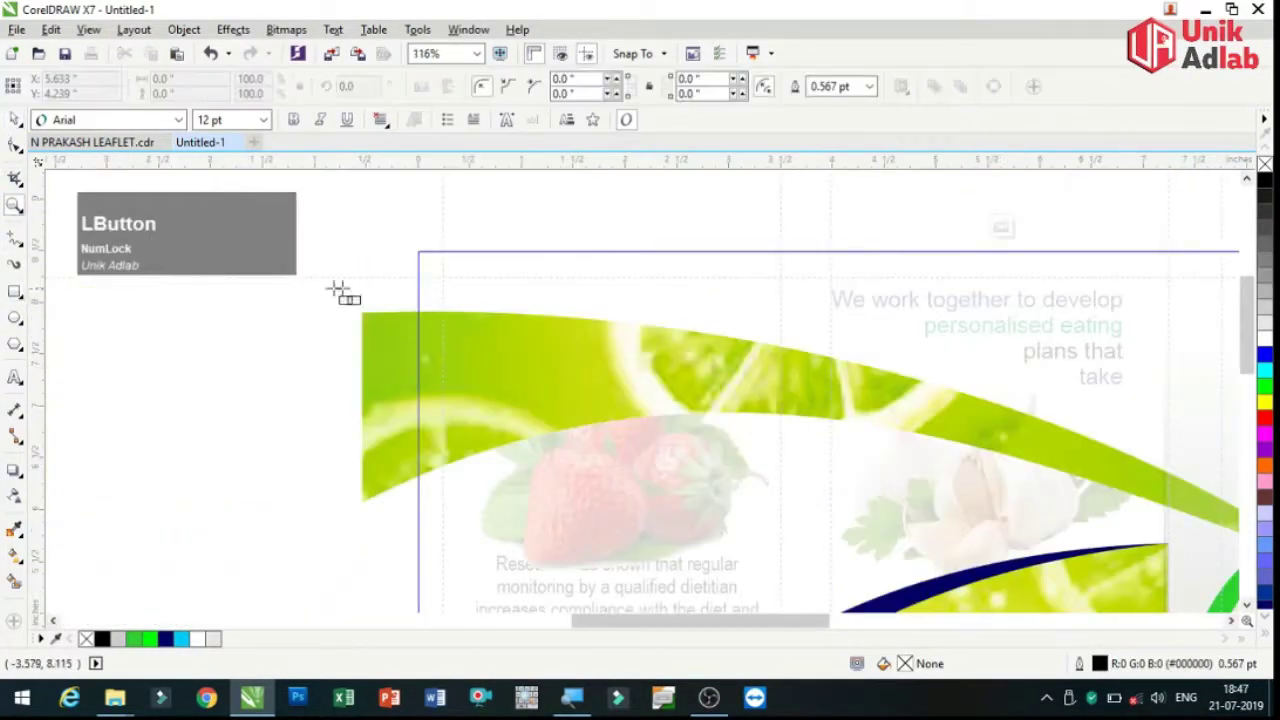
{"action": "left_click", "coordinate": [14, 147]}
{"action": "key", "text": "ctrl+q"}
{"action": "left_click_drag", "start_coordinate": [418, 345], "coordinate": [420, 311]}
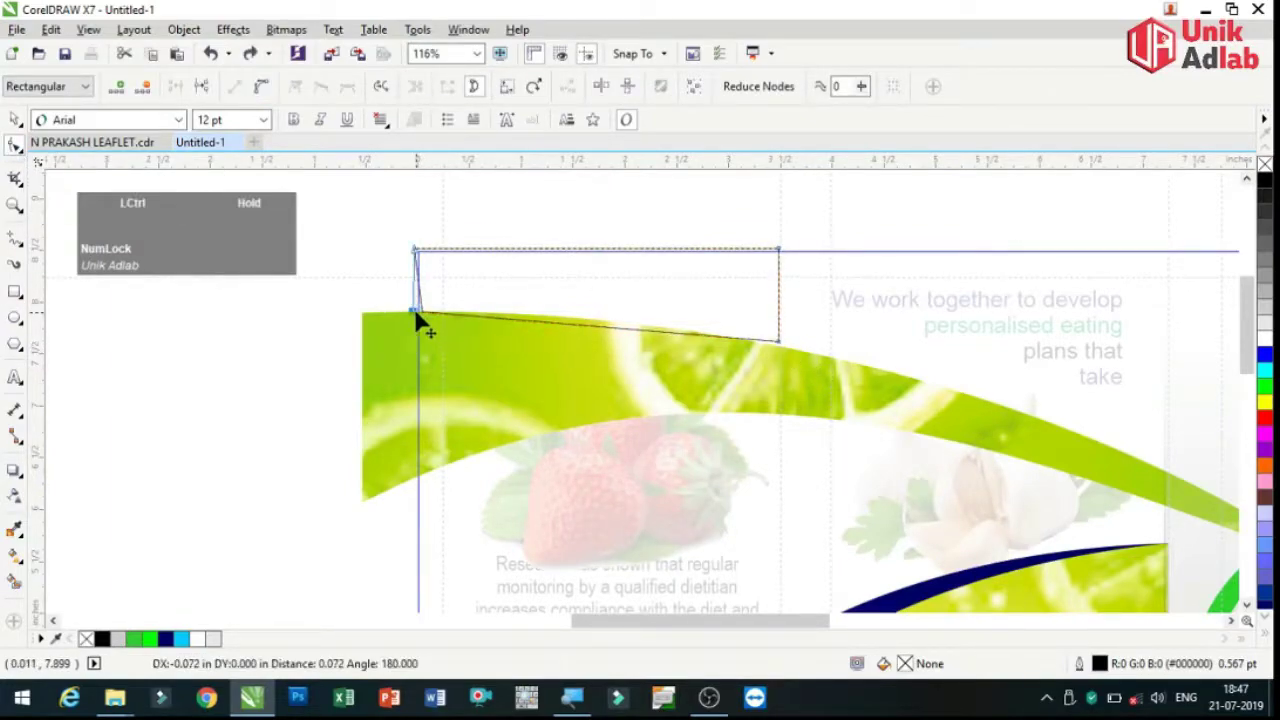
{"action": "left_click_drag", "start_coordinate": [535, 317], "coordinate": [540, 306]}
- Give the shape above the lime arc a linear gradient from light blue to navy #000066 and no outline
{"action": "left_click", "coordinate": [15, 558]}
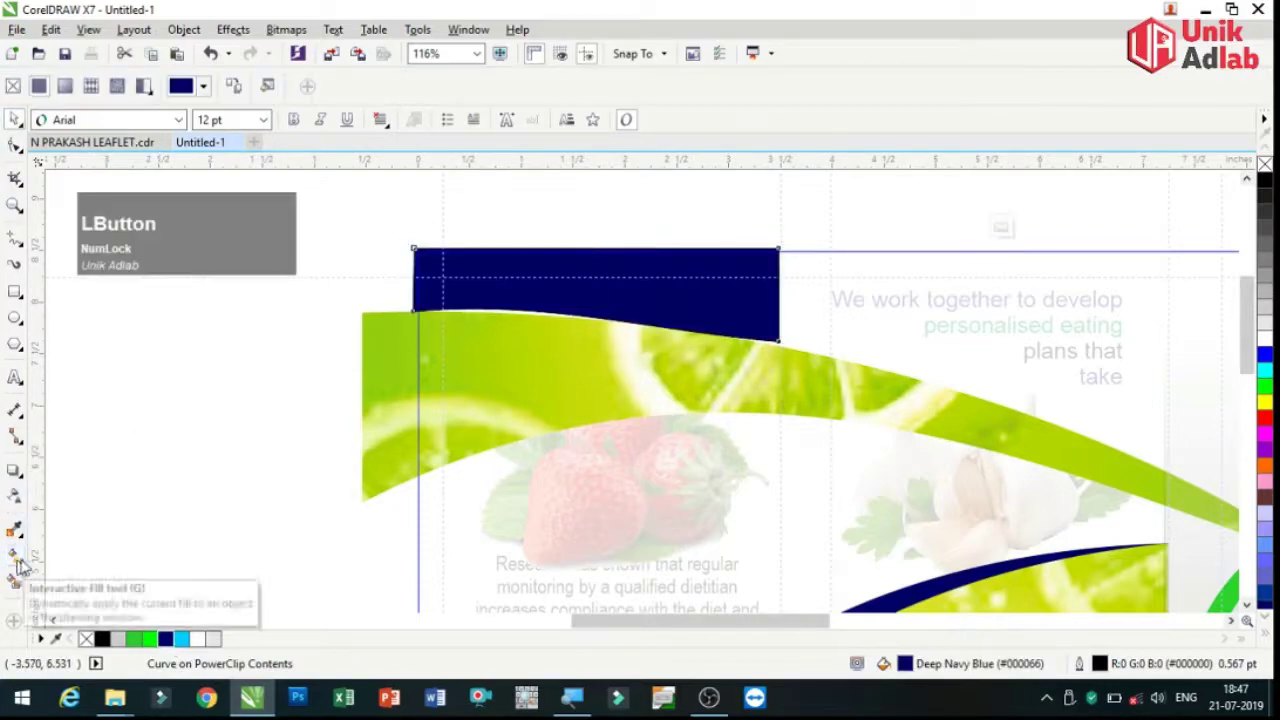
{"action": "left_click_drag", "start_coordinate": [462, 295], "coordinate": [461, 294]}
{"action": "left_click", "coordinate": [432, 326]}
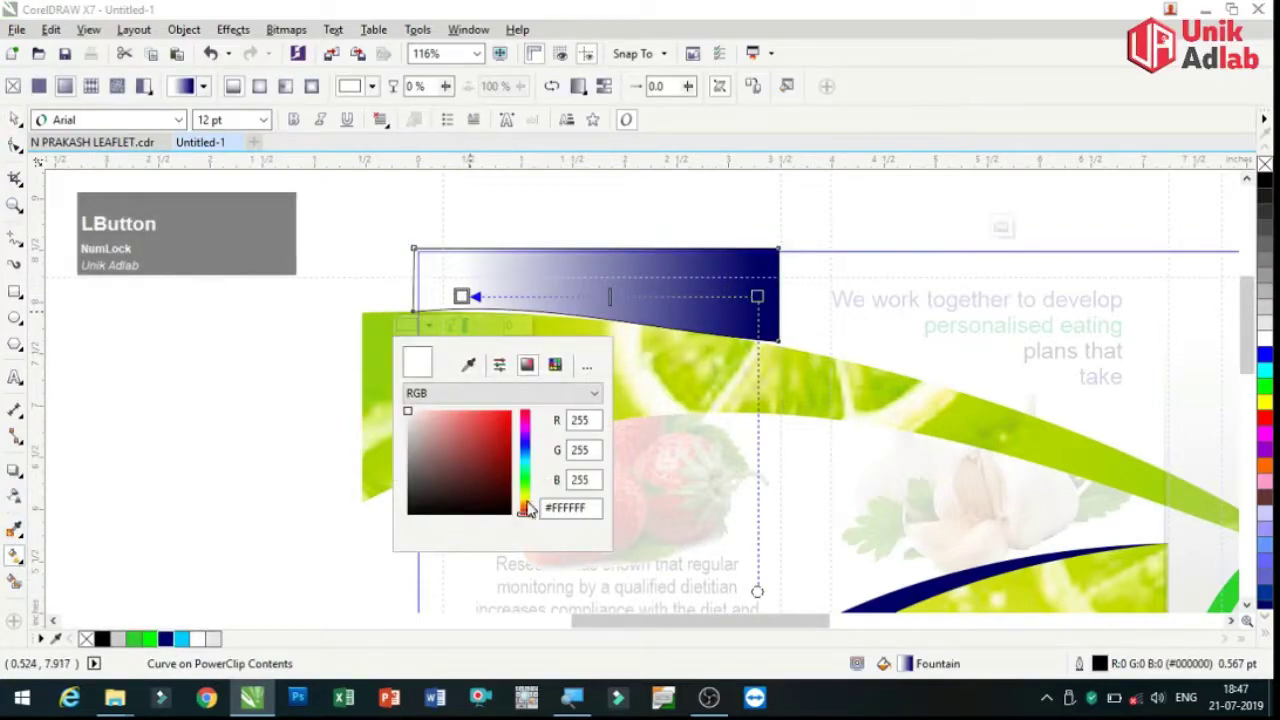
{"action": "left_click", "coordinate": [508, 420]}
{"action": "left_click", "coordinate": [15, 119]}
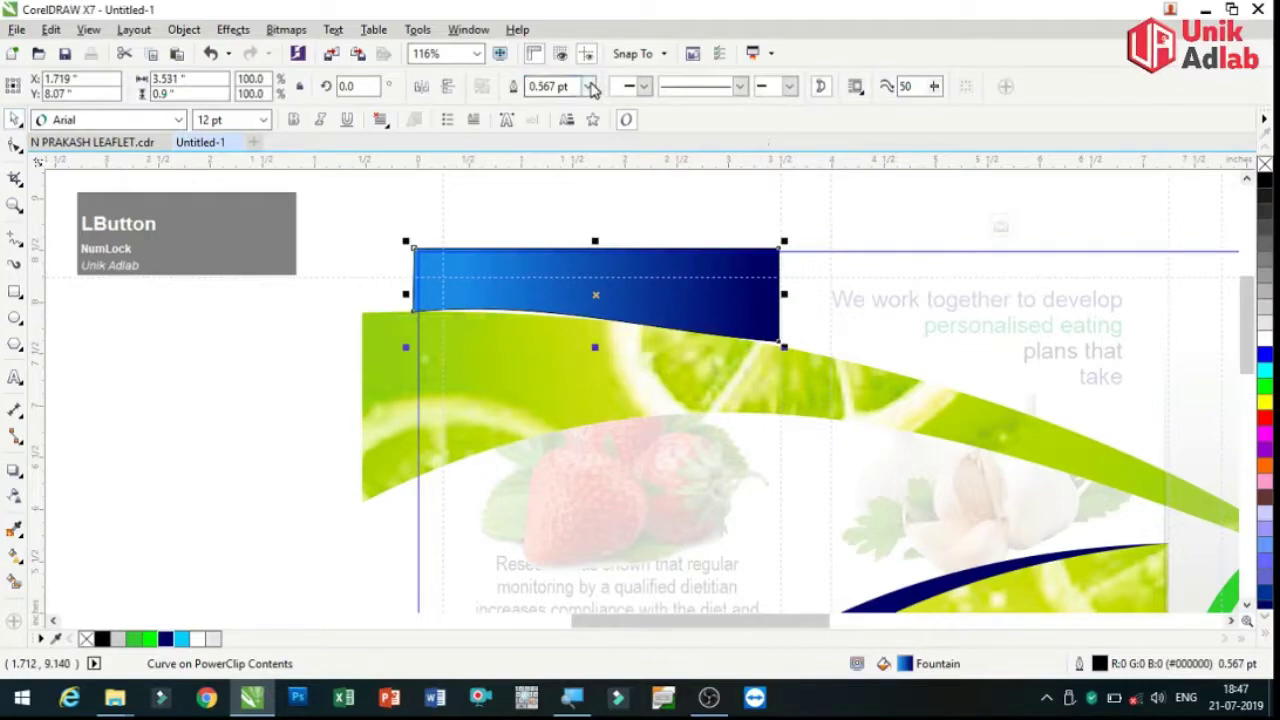
{"action": "left_click", "coordinate": [643, 247]}
{"action": "left_click", "coordinate": [590, 322]}
- Adjust the lower curve of the blue gradient shape to close the gap to the lime arc
{"action": "key", "text": "F10"}
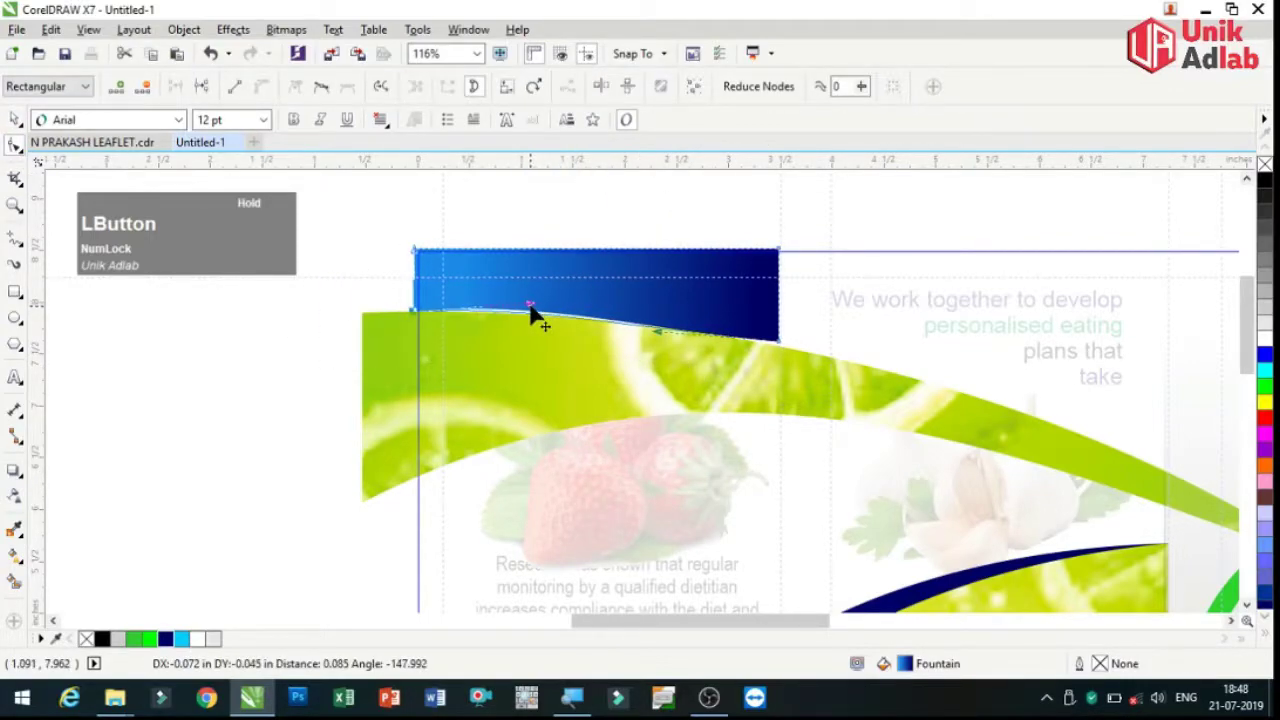
{"action": "left_click", "coordinate": [15, 119]}
{"action": "left_click", "coordinate": [375, 379]}
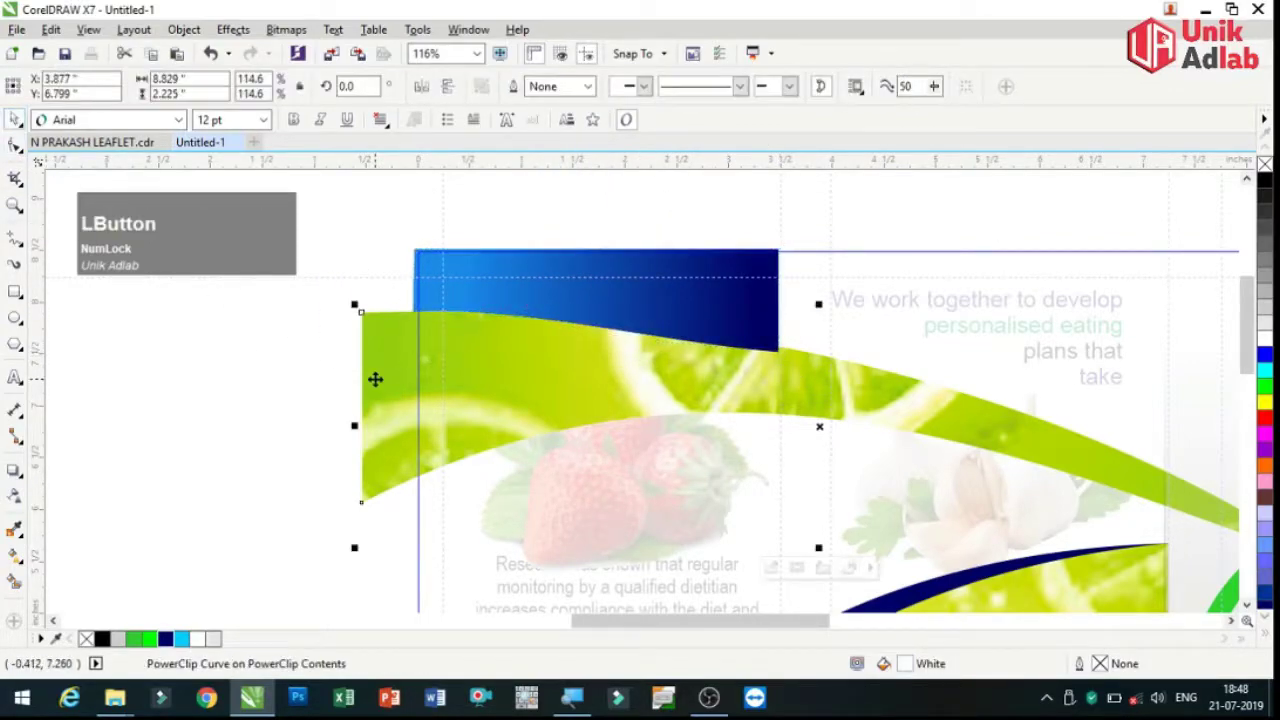
- On page 2, stretch the left panel's frame across the full page to about 11.309 in wide
{"action": "scroll", "coordinate": [351, 340], "scroll_direction": "down", "scroll_amount": 3}
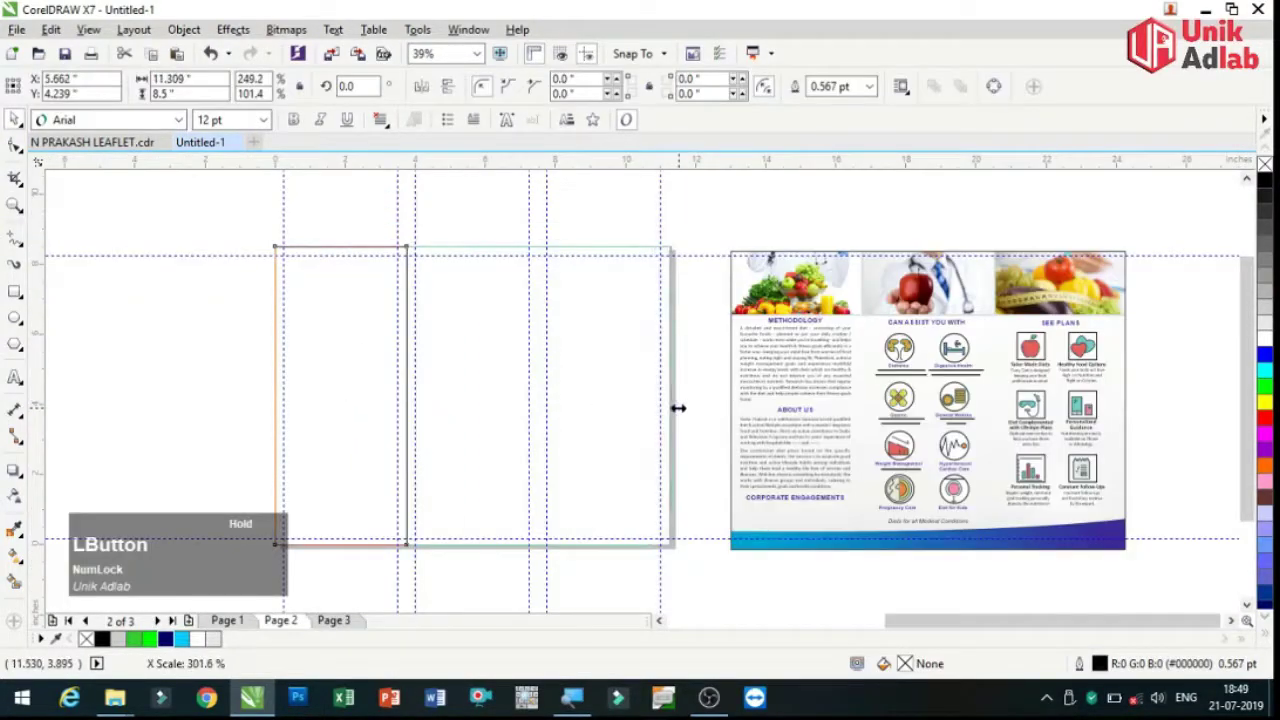
{"action": "left_click_drag", "start_coordinate": [678, 408], "coordinate": [674, 408]}
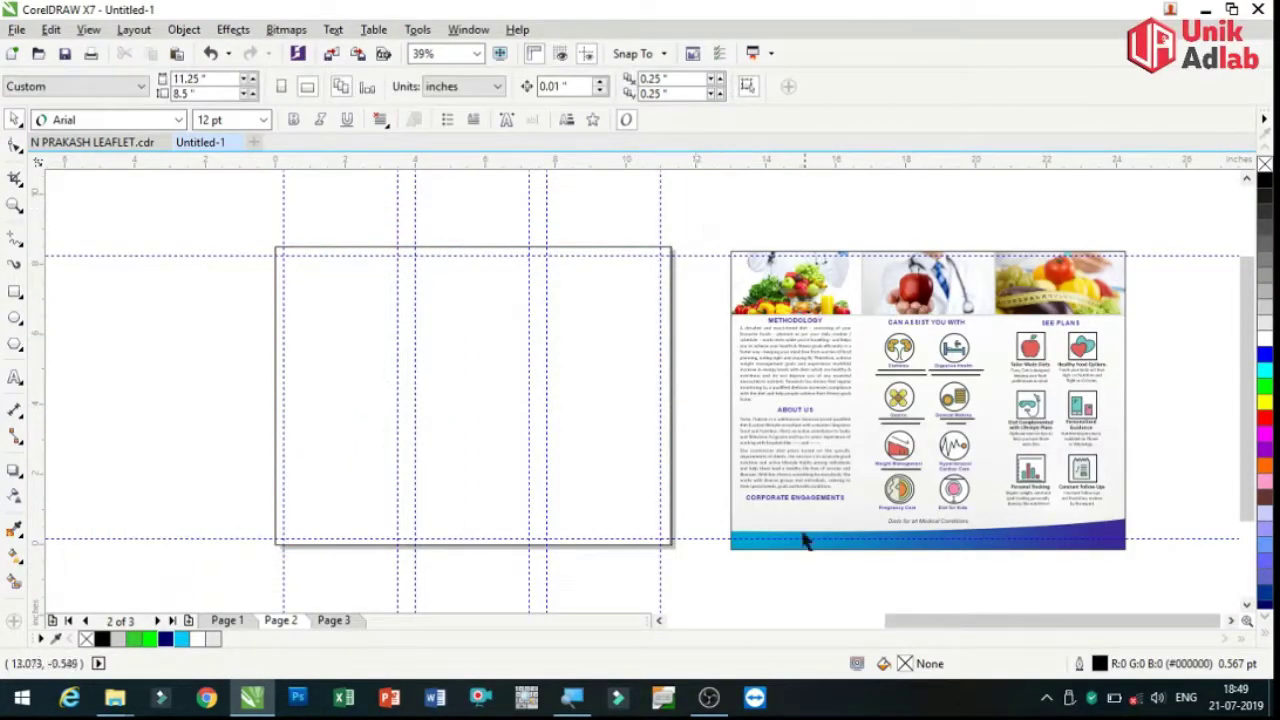
- Delete the background rectangle behind the inside-page content that lies beside page 2
{"action": "left_click_drag", "start_coordinate": [693, 211], "coordinate": [1161, 491]}
{"action": "left_click", "coordinate": [1139, 449]}
{"action": "key", "text": "Delete"}
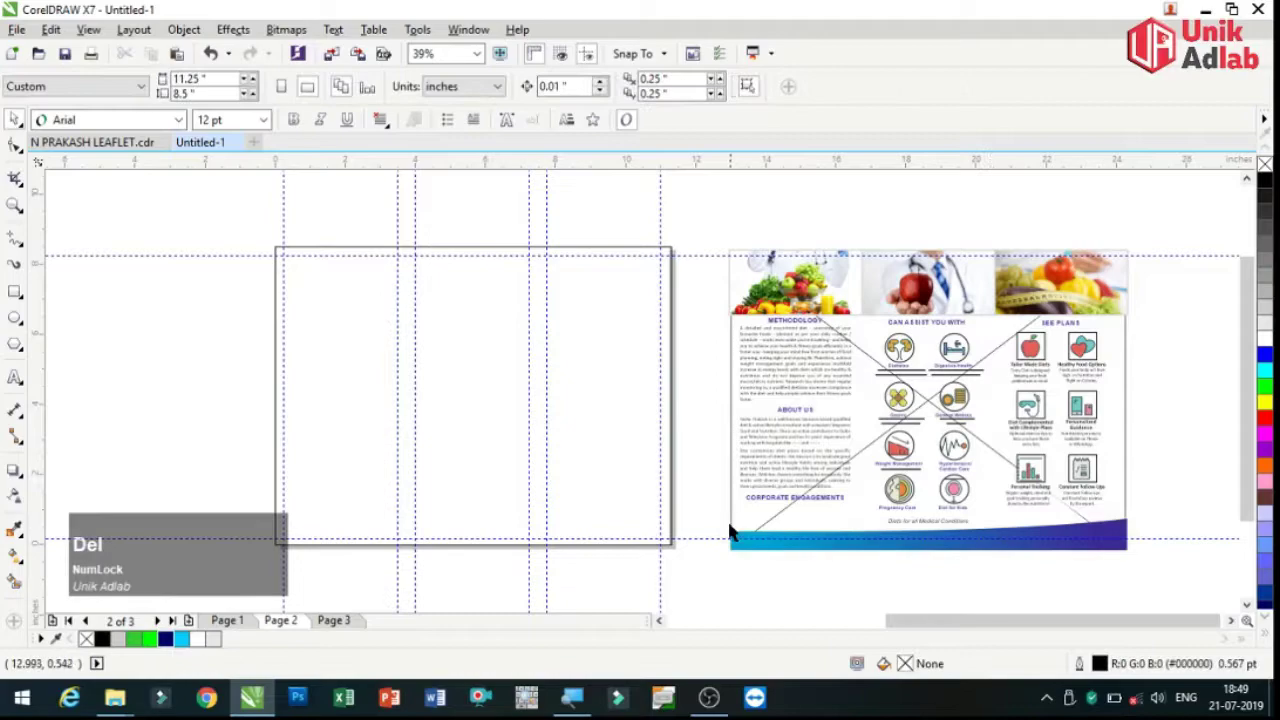
- Draw a strip about 11.601 × 1.543 in along page 2's lower edge, with a curved top rising to the right
{"action": "left_click", "coordinate": [928, 540]}
{"action": "left_click", "coordinate": [15, 291]}
{"action": "scroll", "coordinate": [280, 472], "scroll_direction": "down", "scroll_amount": 1}
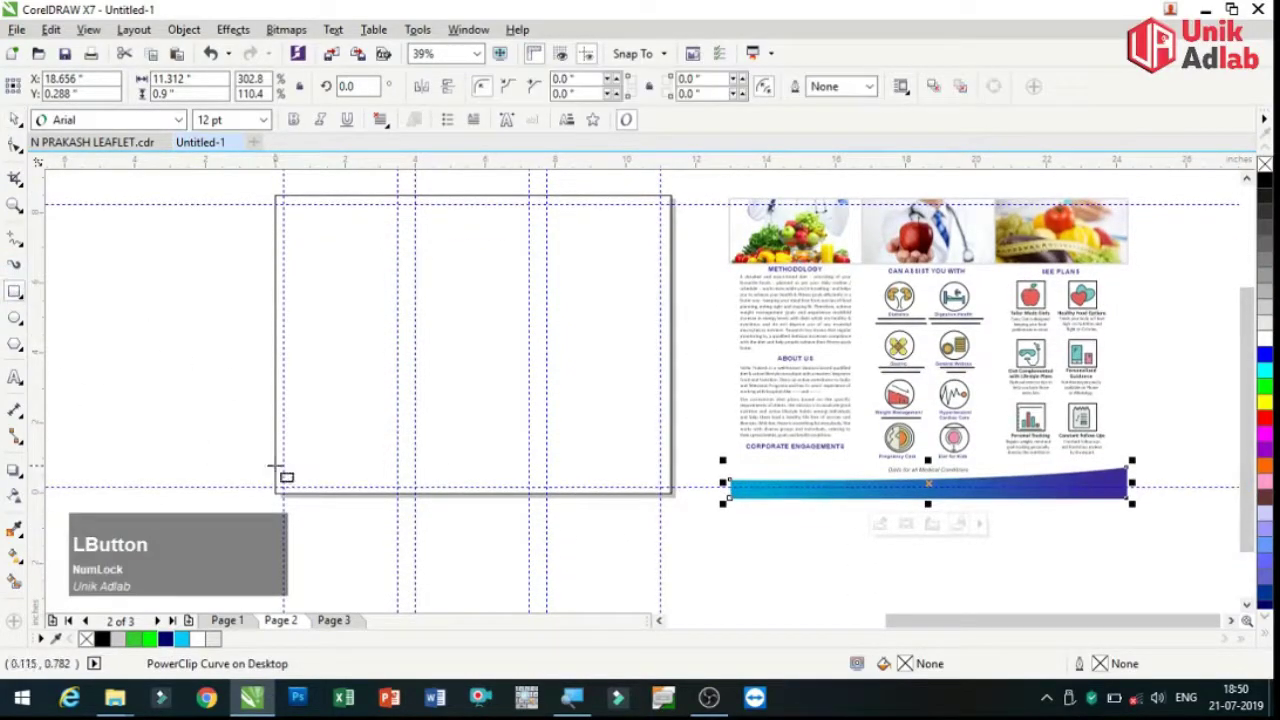
{"action": "left_click_drag", "start_coordinate": [675, 493], "coordinate": [676, 492]}
{"action": "key", "text": "F10"}
{"action": "key", "text": "ctrl+q"}
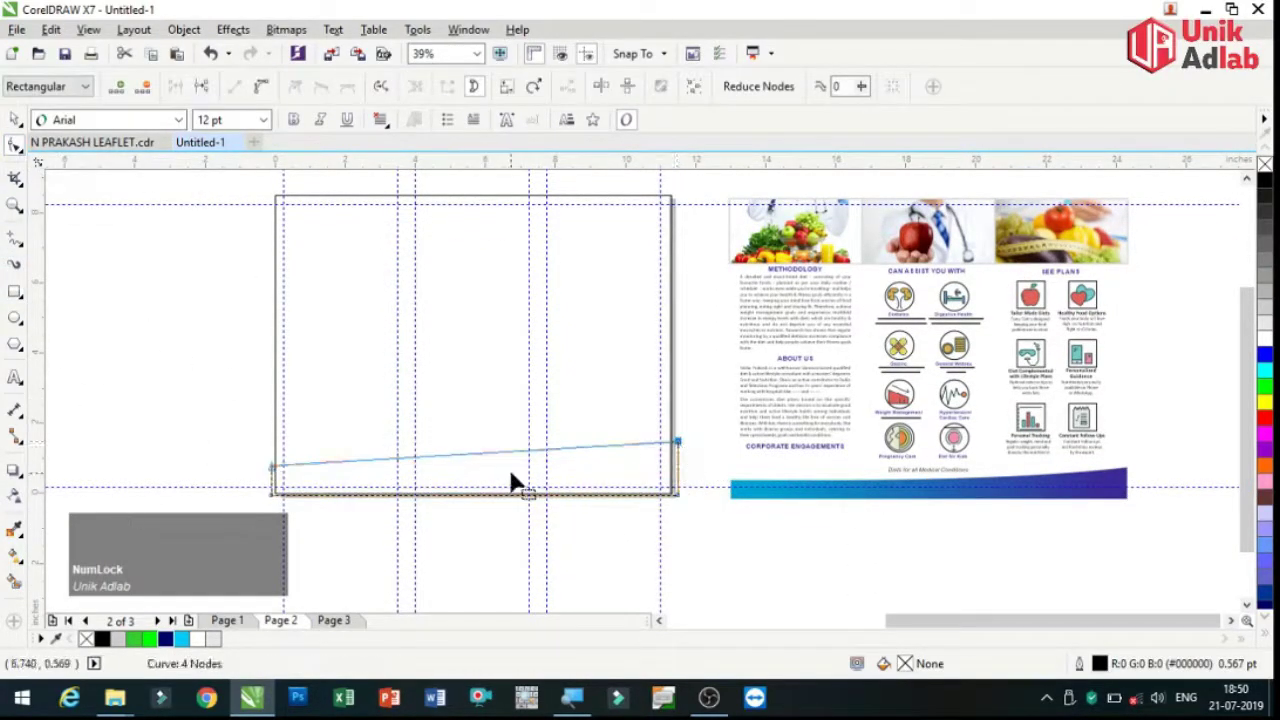
{"action": "left_click", "coordinate": [441, 455]}
{"action": "left_click_drag", "start_coordinate": [406, 459], "coordinate": [405, 478]}
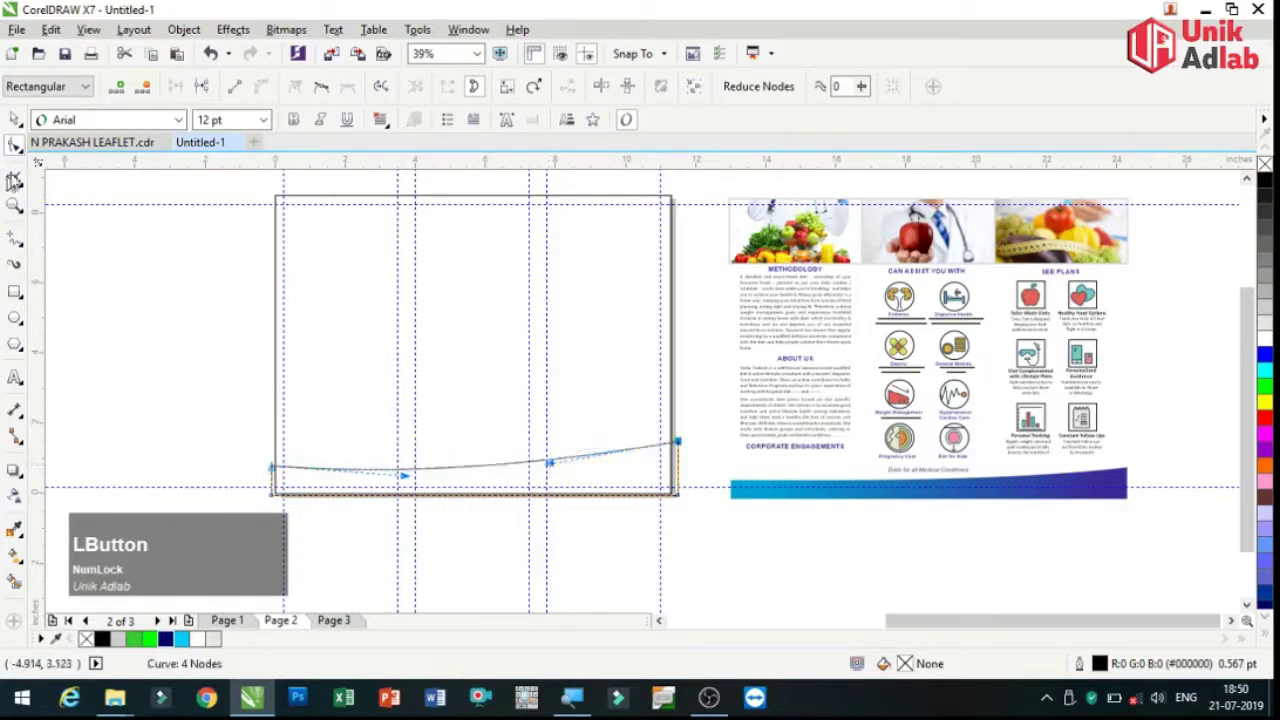
- Fill the curved strip on page 2 with a linear gradient from bright blue to navy
{"action": "left_click", "coordinate": [13, 179]}
{"action": "left_click", "coordinate": [164, 639]}
{"action": "left_click", "coordinate": [57, 565]}
{"action": "left_click_drag", "start_coordinate": [620, 475], "coordinate": [337, 477]}
{"action": "left_click", "coordinate": [296, 504]}
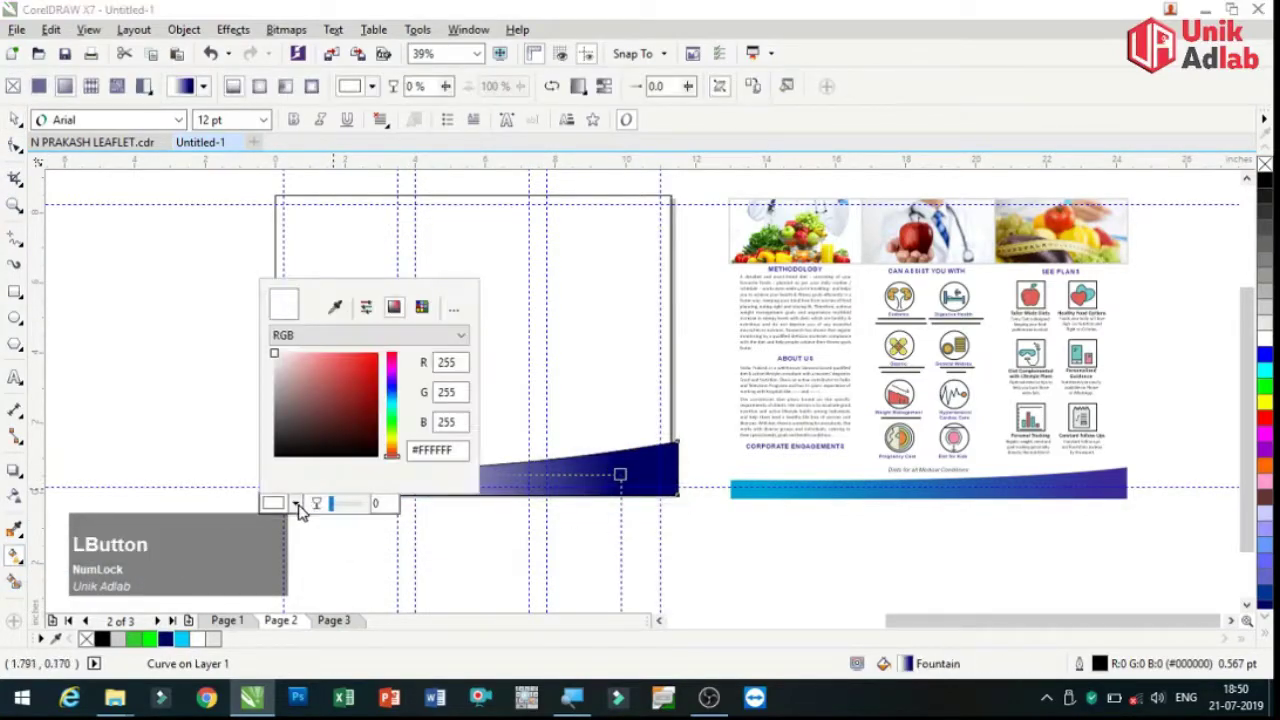
- Remove the outline from the blue gradient strip on page 2
{"action": "left_click", "coordinate": [15, 118]}
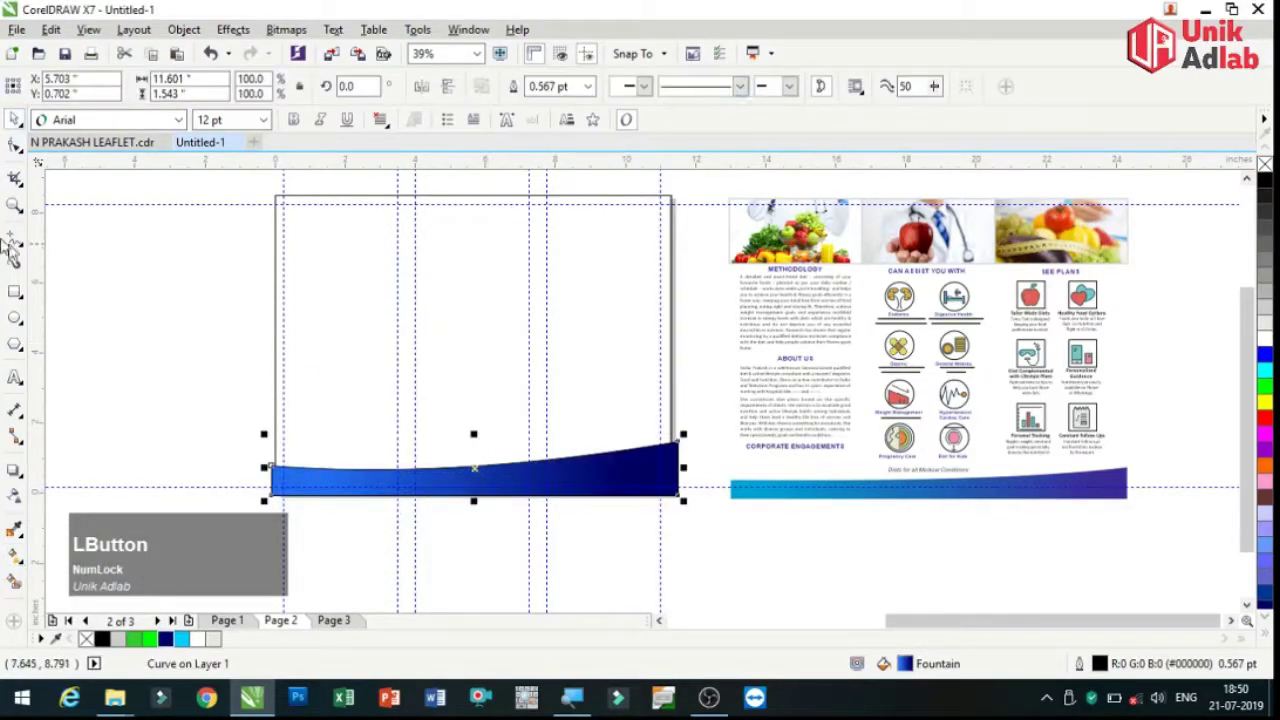
{"action": "left_click", "coordinate": [15, 205]}
{"action": "left_click_drag", "start_coordinate": [300, 390], "coordinate": [710, 560]}
{"action": "left_click", "coordinate": [15, 118]}
{"action": "left_click", "coordinate": [588, 86]}
{"action": "left_click", "coordinate": [586, 106]}
- Clip the blue strip inside the page 2 frame and shift it back down to the page's lower edge
{"action": "right_click", "coordinate": [829, 390]}
{"action": "left_click", "coordinate": [700, 223]}
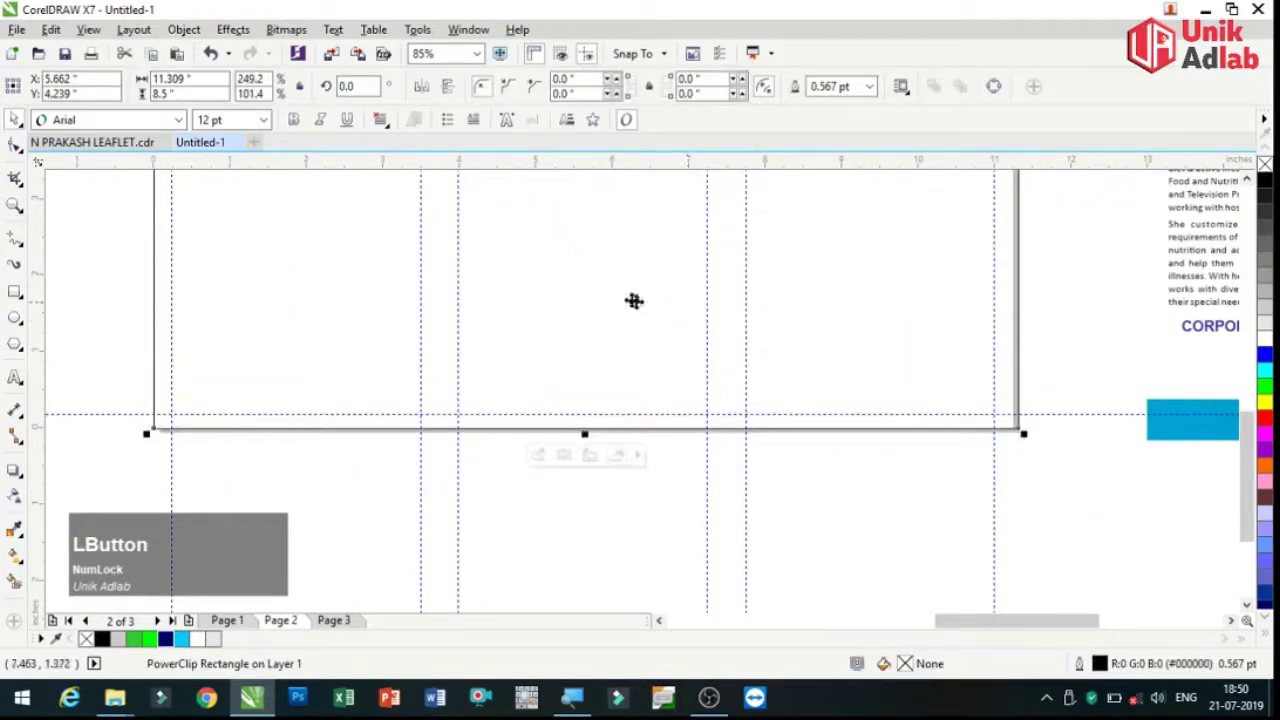
{"action": "double_click", "coordinate": [651, 436]}
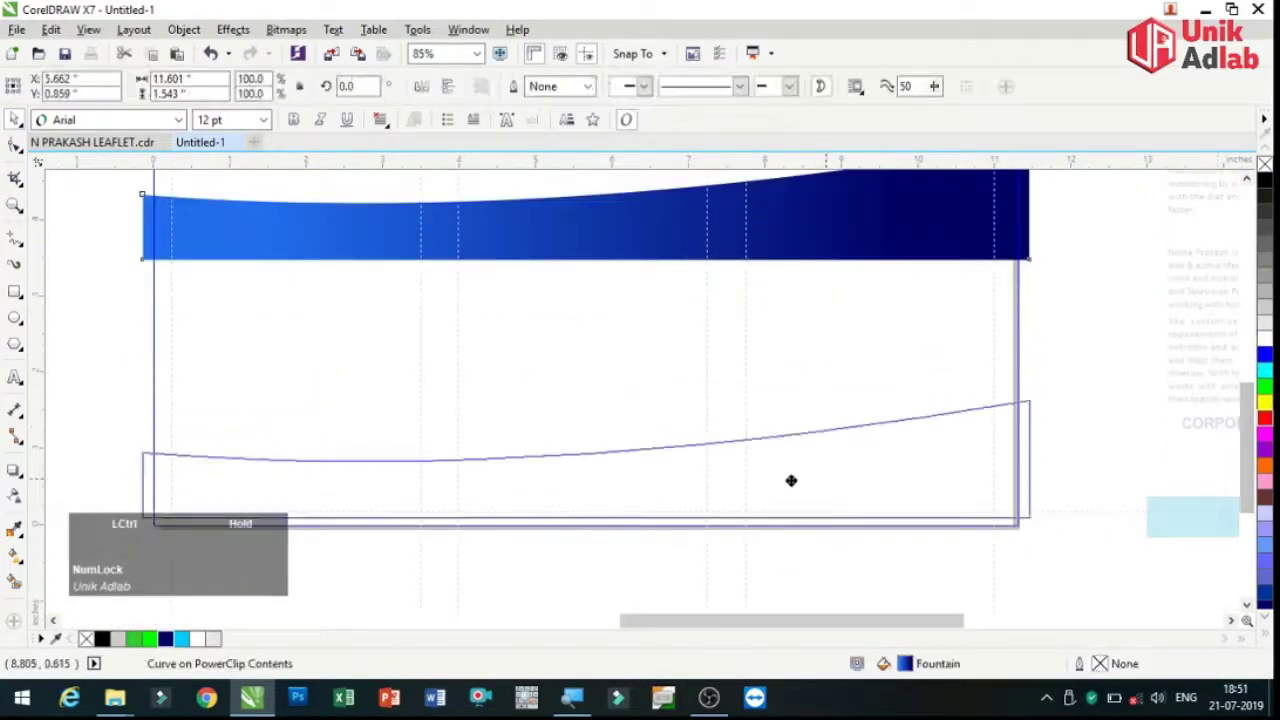
{"action": "left_click_drag", "start_coordinate": [791, 480], "coordinate": [586, 543]}
{"action": "left_click", "coordinate": [586, 543]}
- Place the vegetable, doctor-with-apple and measuring-tape photos across the tops of page 2's three panels
{"action": "key", "text": "z"}
{"action": "right_click", "coordinate": [493, 317]}
{"action": "left_click_drag", "start_coordinate": [774, 237], "coordinate": [314, 237]}
{"action": "left_click_drag", "start_coordinate": [950, 262], "coordinate": [508, 266]}
{"action": "left_click_drag", "start_coordinate": [1060, 230], "coordinate": [622, 280]}
- Move the Methodology, About Us and Corporate Engagements text block into page 2's left panel, below the vegetable photo
{"action": "key", "text": "z"}
{"action": "scroll", "coordinate": [388, 222], "scroll_direction": "up", "scroll_amount": 1}
{"action": "left_click", "coordinate": [12, 125]}
{"action": "left_click_drag", "start_coordinate": [980, 522], "coordinate": [823, 229]}
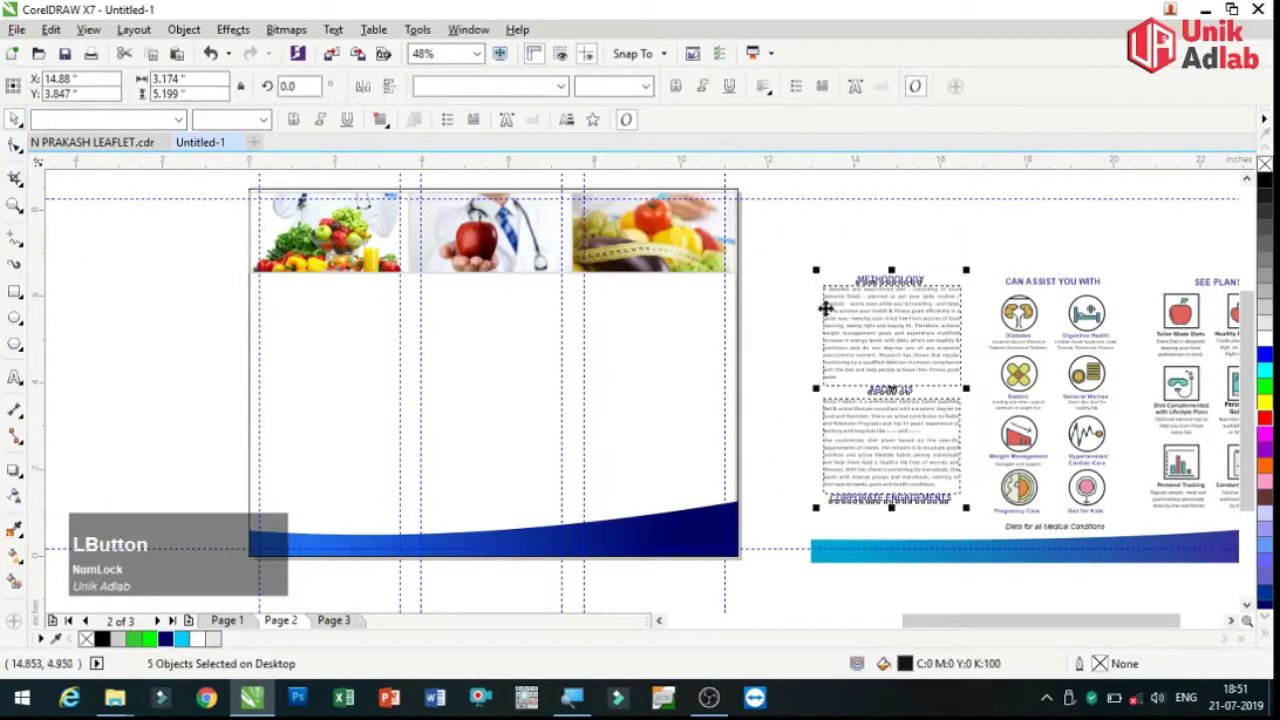
{"action": "left_click_drag", "start_coordinate": [965, 343], "coordinate": [409, 343]}
- Move the "Can Assist You With" heading and its icon grid into page 2's middle panel, below the doctor-with-apple photo
{"action": "left_click_drag", "start_coordinate": [975, 265], "coordinate": [1130, 540]}
{"action": "left_click_drag", "start_coordinate": [1068, 428], "coordinate": [511, 428]}
{"action": "left_click", "coordinate": [755, 440]}
- Move the "See Plans" heading and its icons into page 2's right panel, below the measuring-tape photo
{"action": "left_click_drag", "start_coordinate": [1186, 620], "coordinate": [1214, 620]}
{"action": "left_click", "coordinate": [1155, 541]}
{"action": "left_click_drag", "start_coordinate": [1155, 541], "coordinate": [1083, 537]}
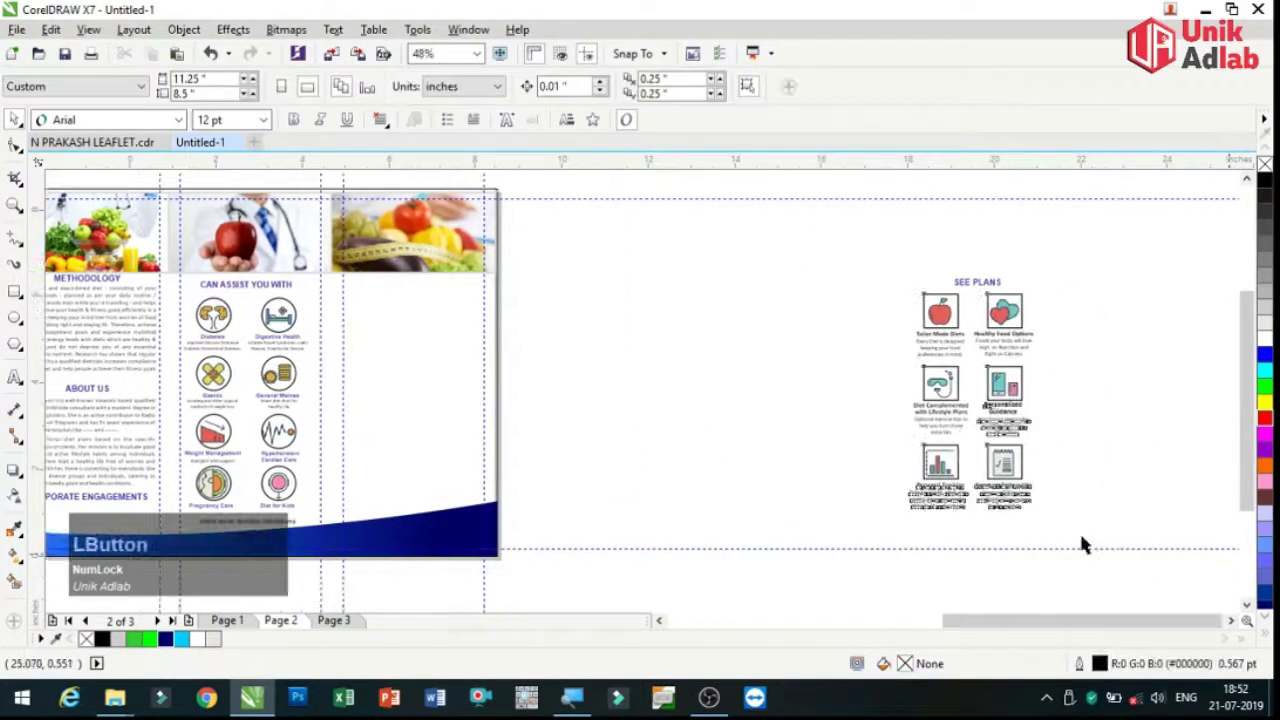
{"action": "left_click", "coordinate": [966, 370]}
{"action": "left_click_drag", "start_coordinate": [966, 370], "coordinate": [392, 328]}
- Line up the three panel headings on page 2 and nudge the row of photos slightly upward
{"action": "left_click", "coordinate": [14, 204]}
{"action": "scroll", "coordinate": [727, 488], "scroll_direction": "down", "scroll_amount": 1}
{"action": "left_click_drag", "start_coordinate": [776, 393], "coordinate": [776, 393]}
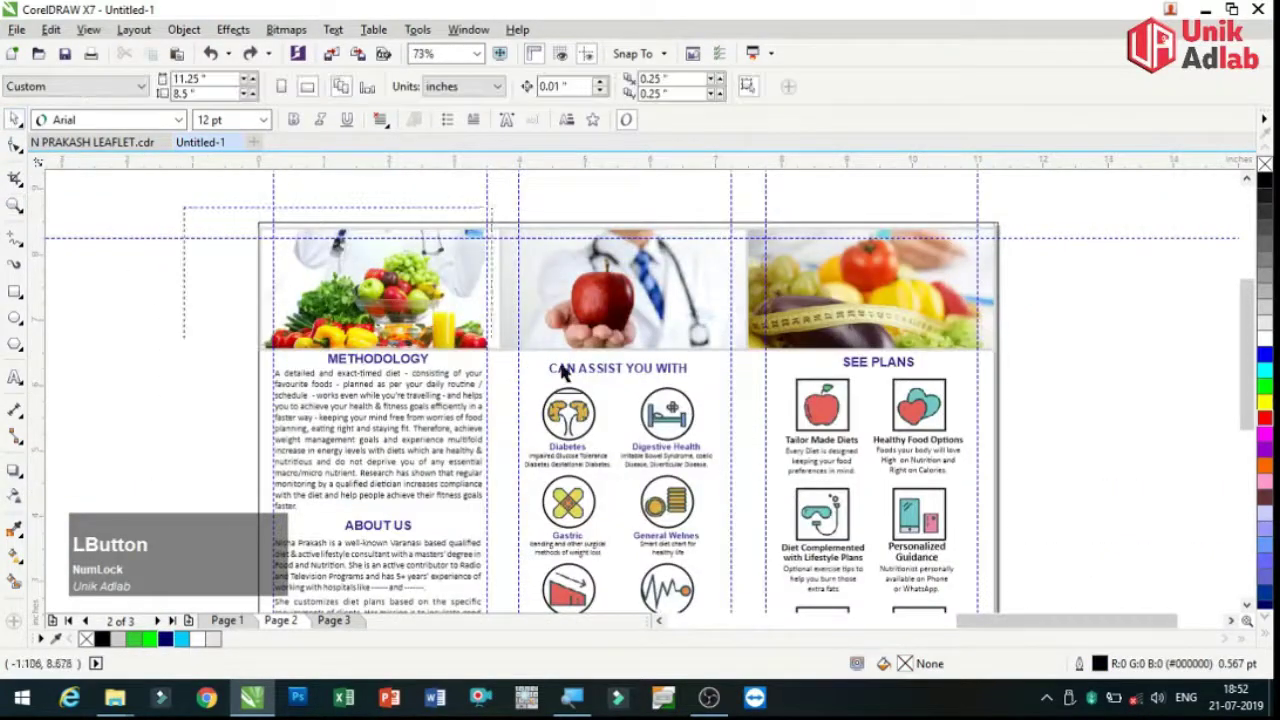
{"action": "left_click", "coordinate": [209, 388]}
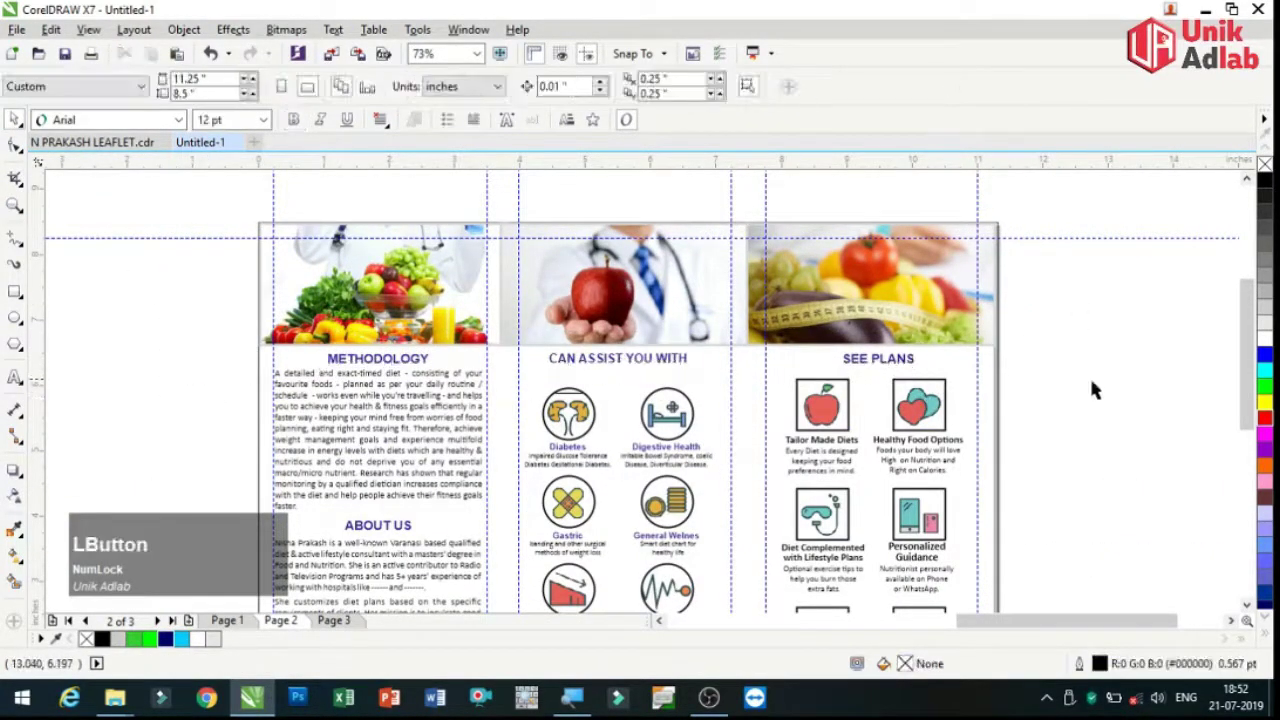
- Inspect the text, icons and photos across page 2's three panels up close
{"action": "key", "text": "z"}
{"action": "left_click", "coordinate": [460, 329]}
{"action": "left_click_drag", "start_coordinate": [1249, 368], "coordinate": [1250, 470]}
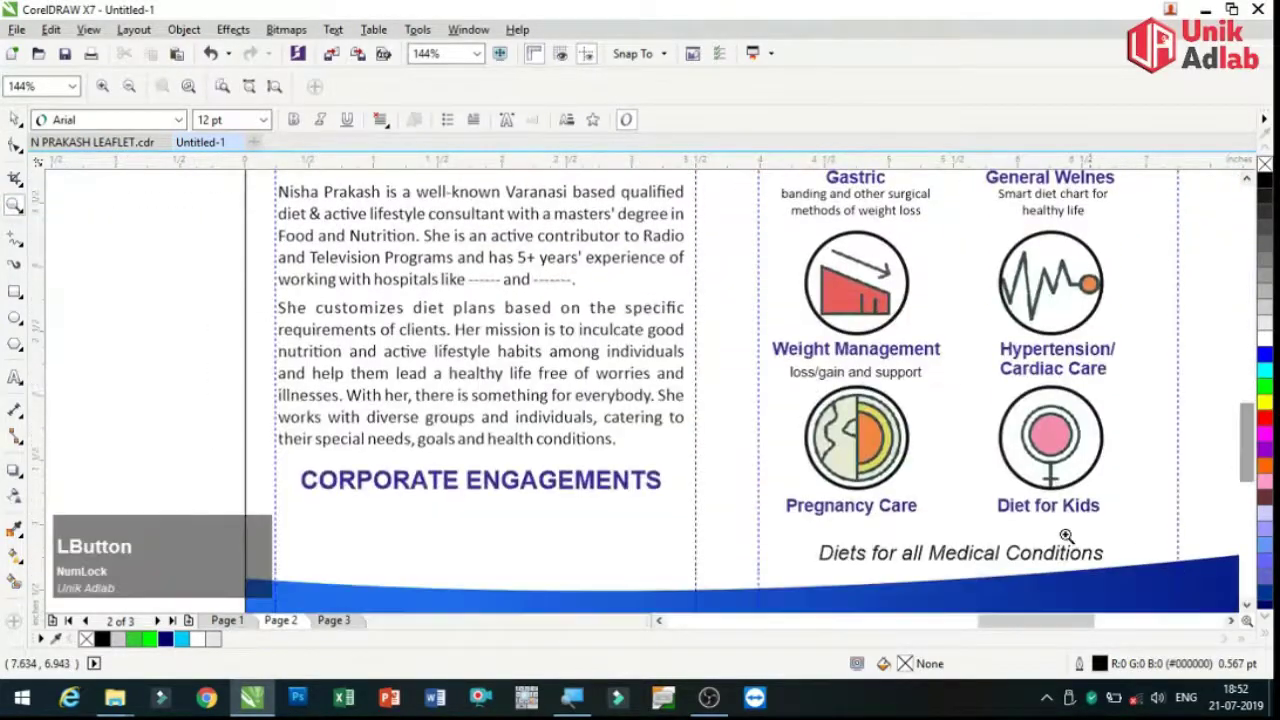
{"action": "left_click_drag", "start_coordinate": [995, 621], "coordinate": [1027, 605]}
{"action": "scroll", "coordinate": [1027, 600], "scroll_direction": "up", "scroll_amount": 8}
{"action": "scroll", "coordinate": [1027, 600], "scroll_direction": "right", "scroll_amount": 5}
{"action": "left_click_drag", "start_coordinate": [1249, 340], "coordinate": [1249, 429]}
{"action": "right_click", "coordinate": [640, 400]}
- Return to page 1 and review its complete three-panel layout
{"action": "left_click", "coordinate": [227, 620]}
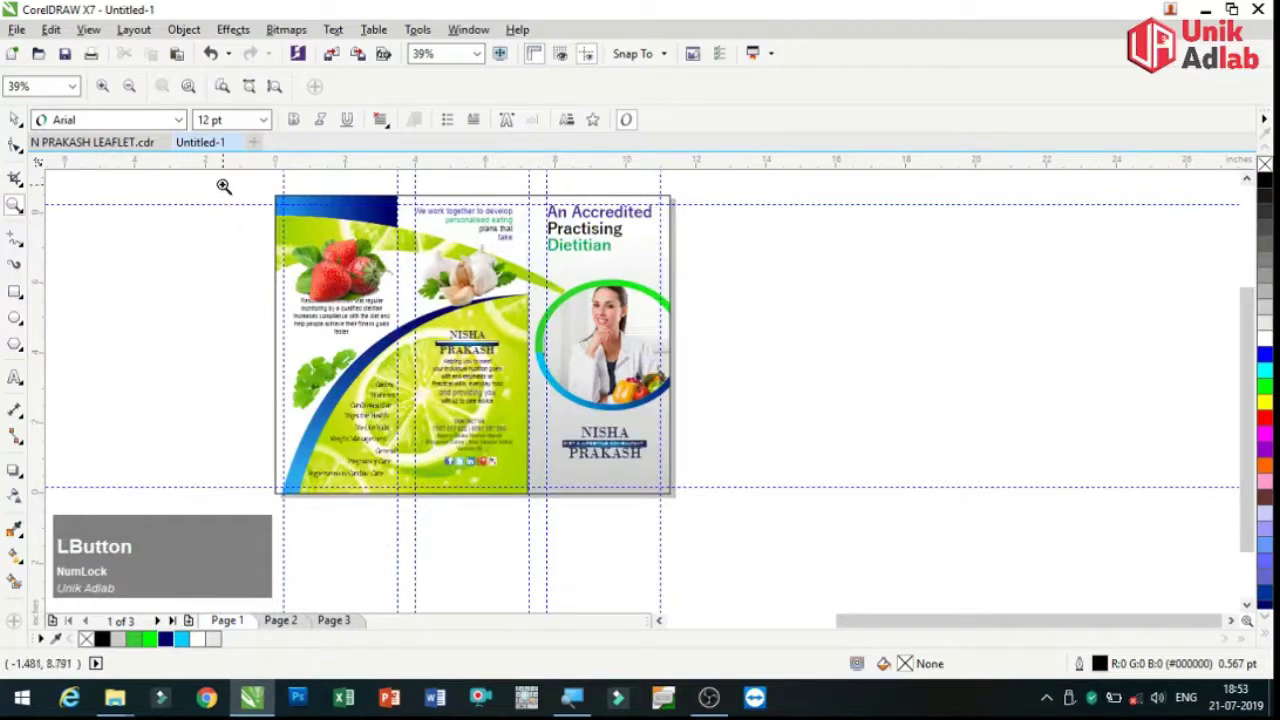
{"action": "left_click_drag", "start_coordinate": [720, 509], "coordinate": [720, 509]}
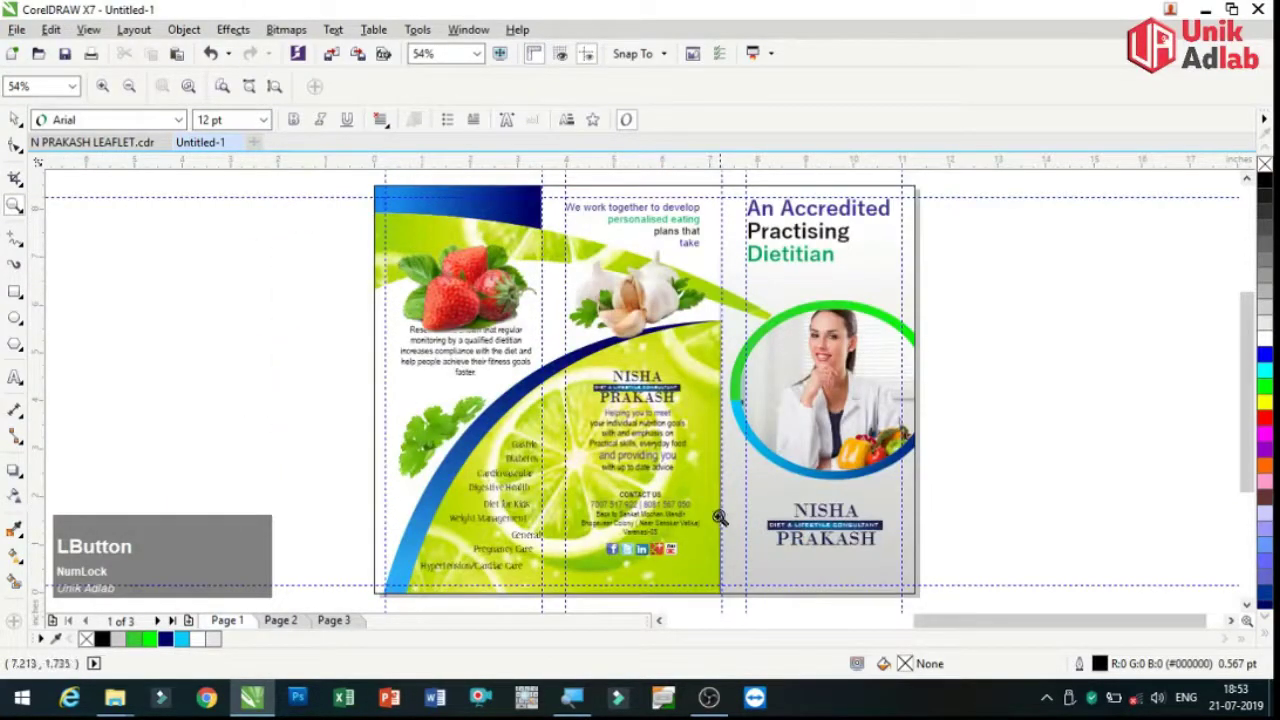
{"action": "left_click", "coordinate": [14, 121]}
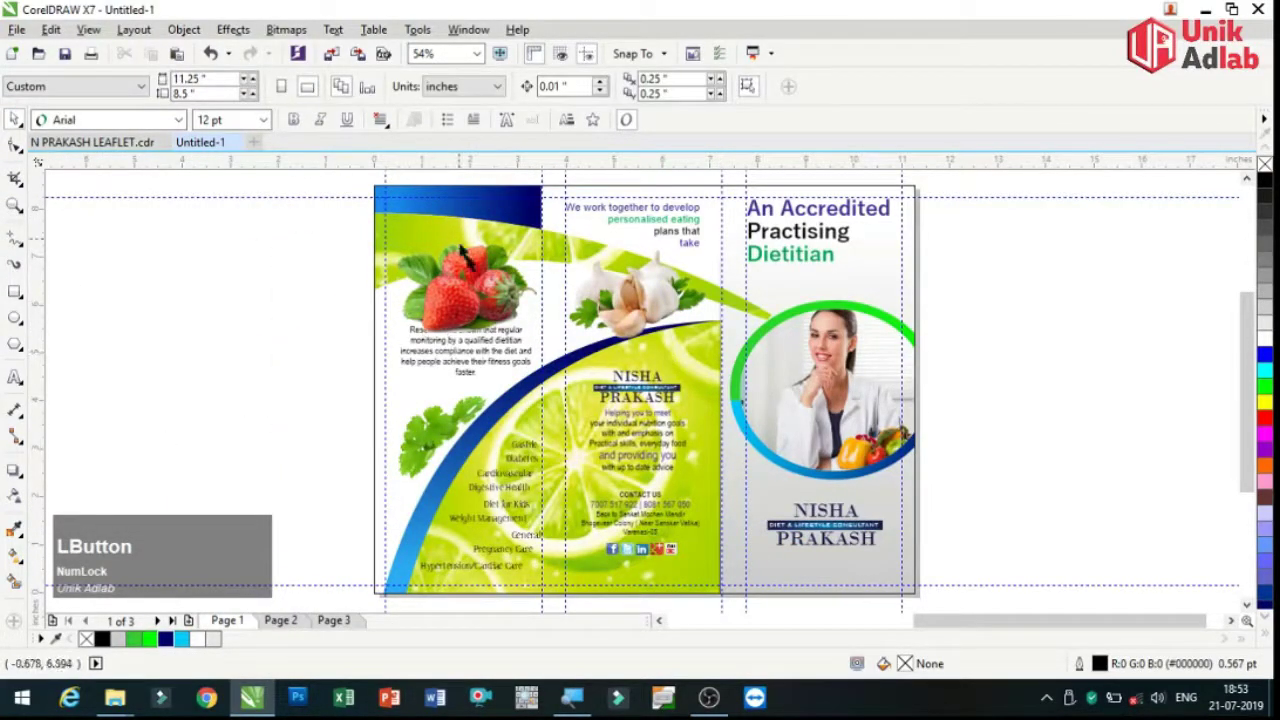